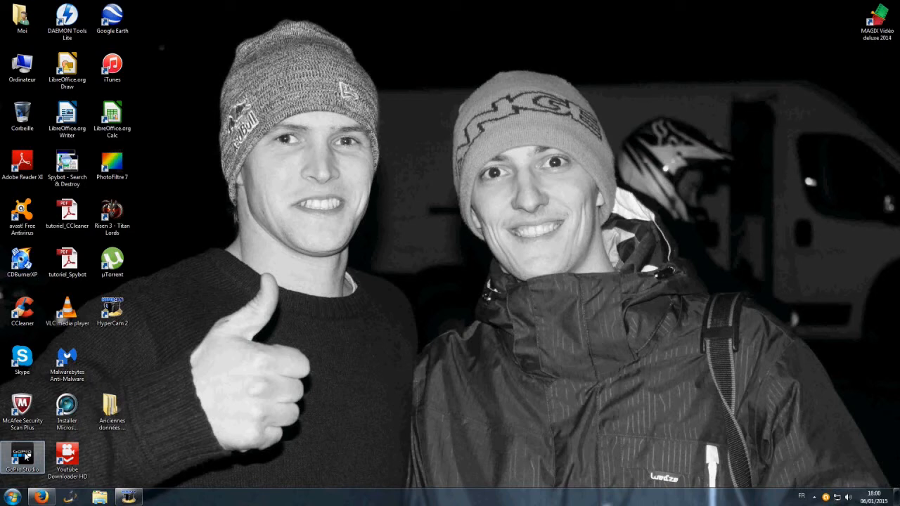
Step: Launch GoPro Studio and dismiss the notice about QuickTime
{"action": "double_click", "coordinate": [25, 457]}
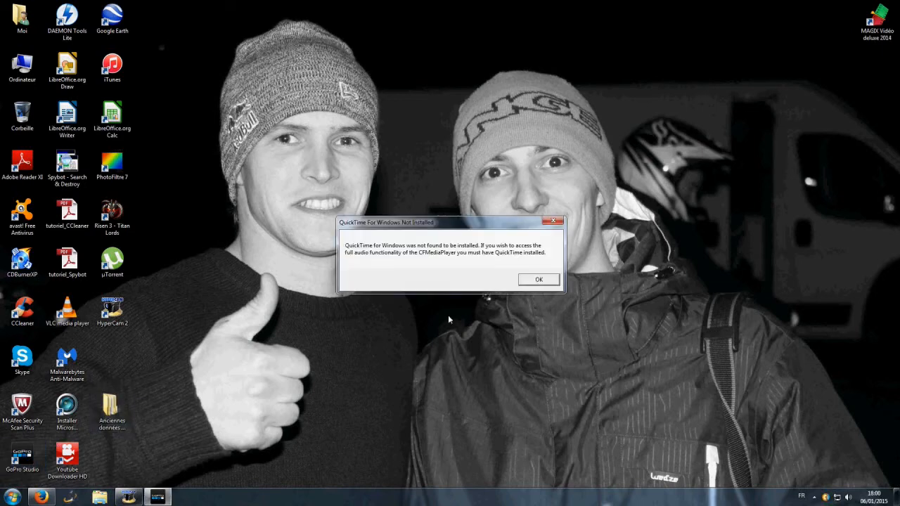
{"action": "left_click", "coordinate": [519, 281]}
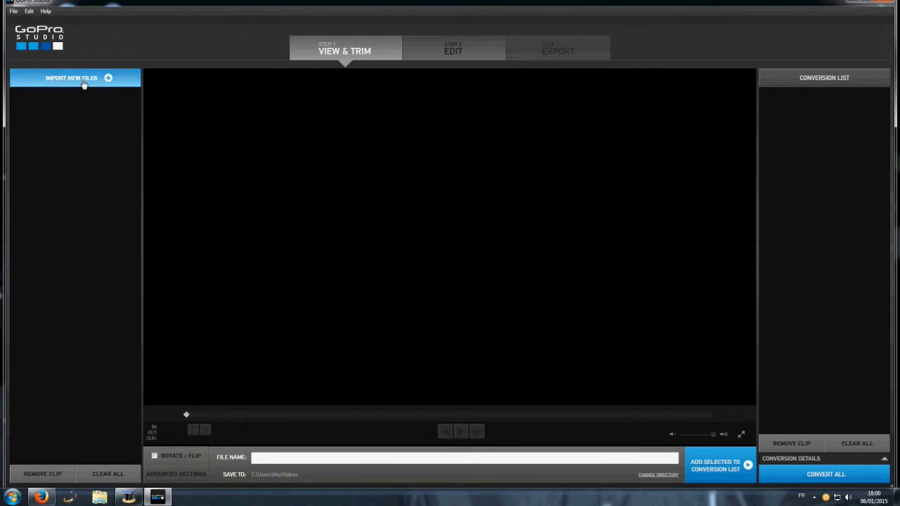
Step: Import the clip GOPR0003 (3) from the gopro > ski chamrousse folder of the Vidéos library
{"action": "left_click", "coordinate": [99, 85]}
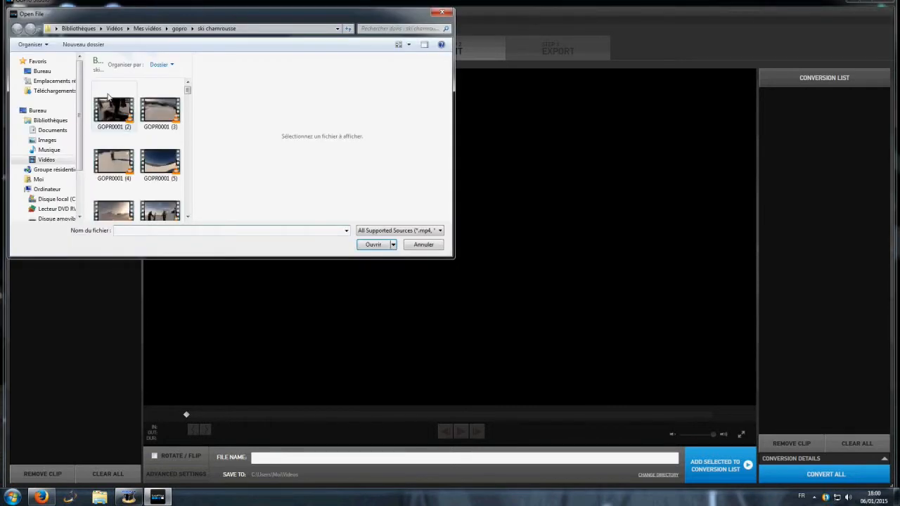
{"action": "left_click", "coordinate": [48, 160]}
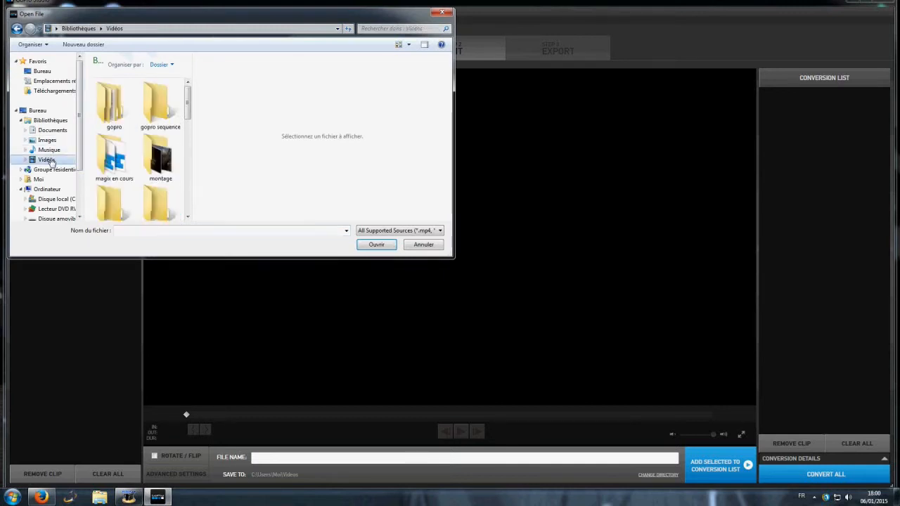
{"action": "double_click", "coordinate": [99, 112]}
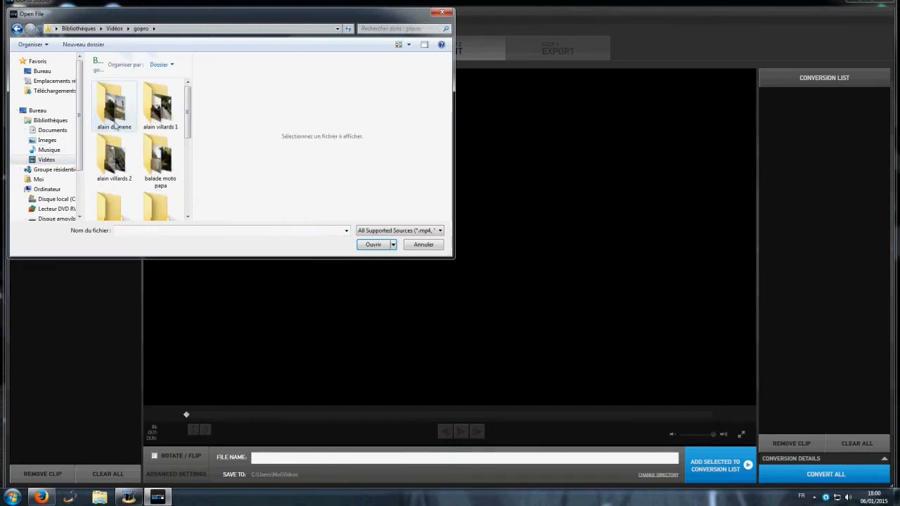
{"action": "scroll", "coordinate": [116, 126], "scroll_direction": "down", "scroll_amount": 3}
{"action": "scroll", "coordinate": [116, 125], "scroll_direction": "down", "scroll_amount": 1}
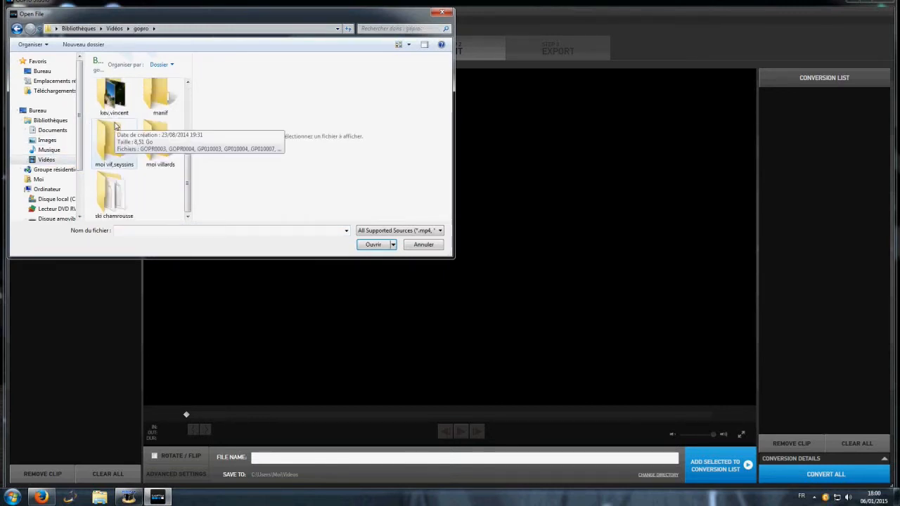
{"action": "double_click", "coordinate": [125, 180]}
{"action": "left_click", "coordinate": [143, 165]}
{"action": "scroll", "coordinate": [143, 165], "scroll_direction": "down", "scroll_amount": 1}
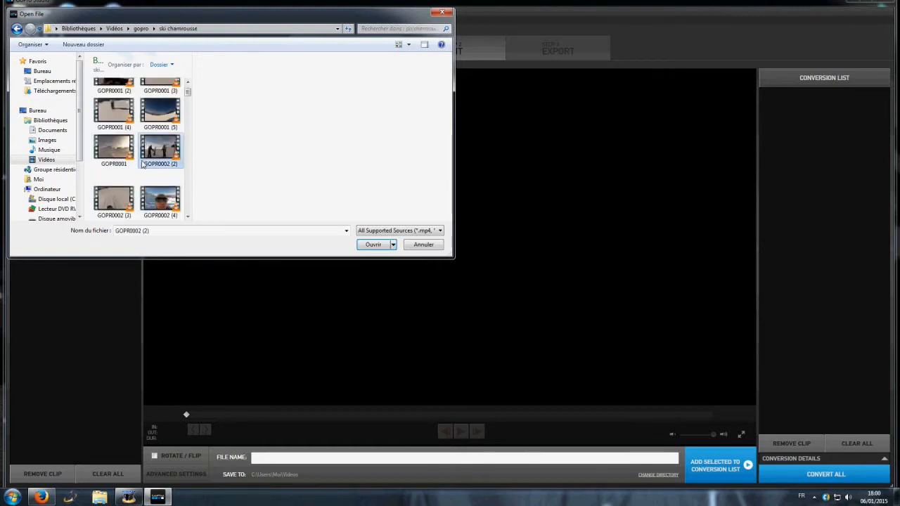
{"action": "scroll", "coordinate": [142, 164], "scroll_direction": "down", "scroll_amount": 1}
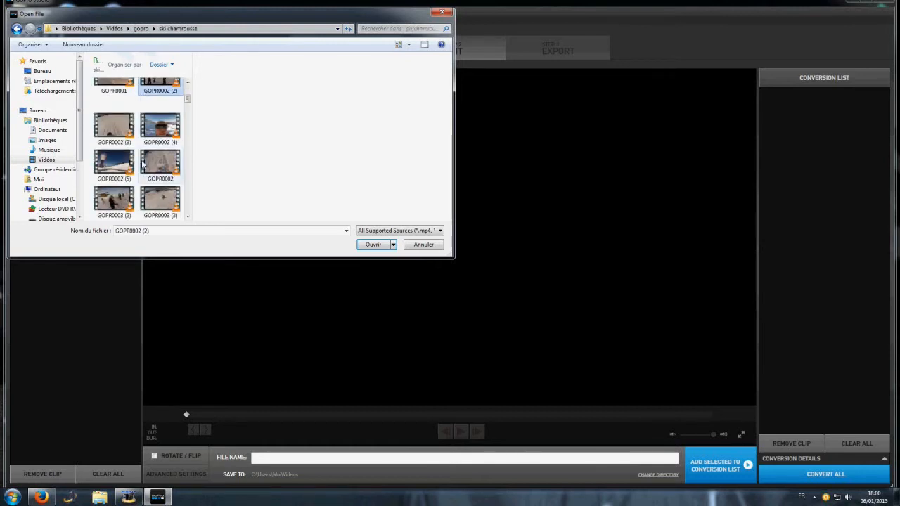
{"action": "left_click", "coordinate": [163, 201]}
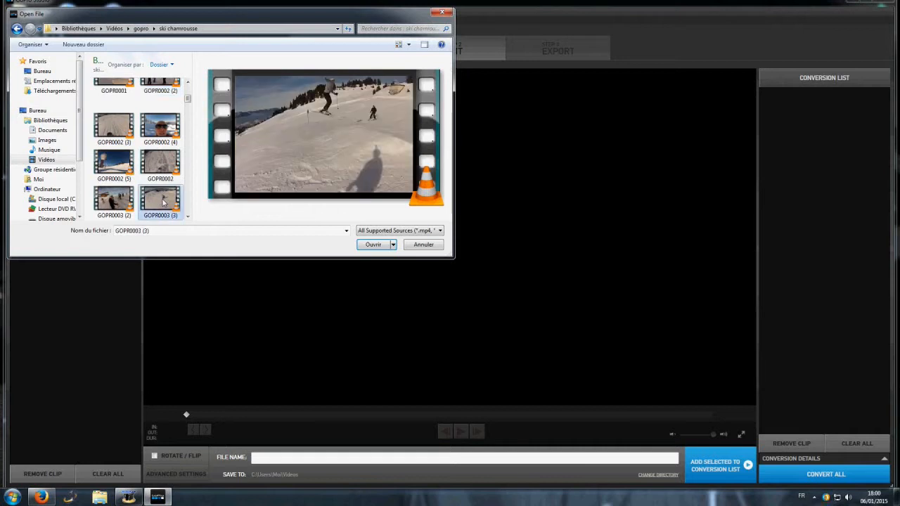
{"action": "left_click", "coordinate": [371, 244]}
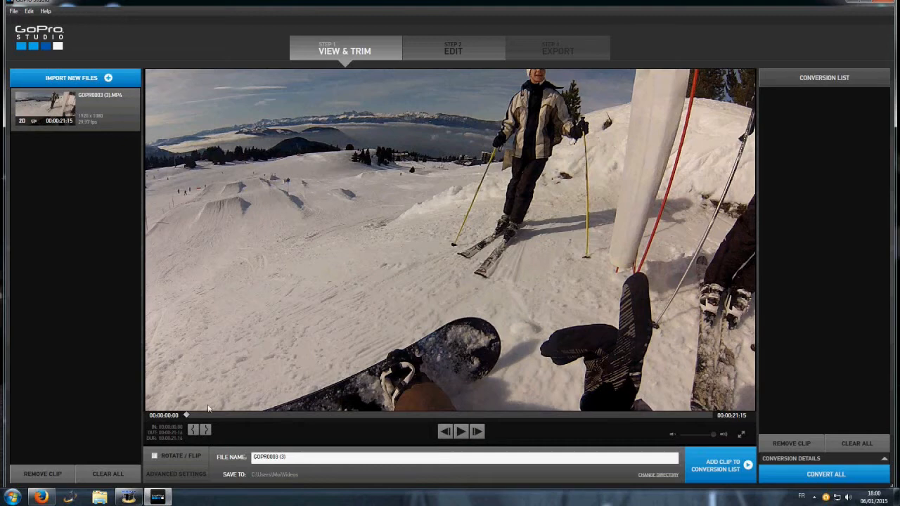
Step: Play through the clip to find the ski jump and set the in point at 00:00:12:10
{"action": "left_click", "coordinate": [461, 431]}
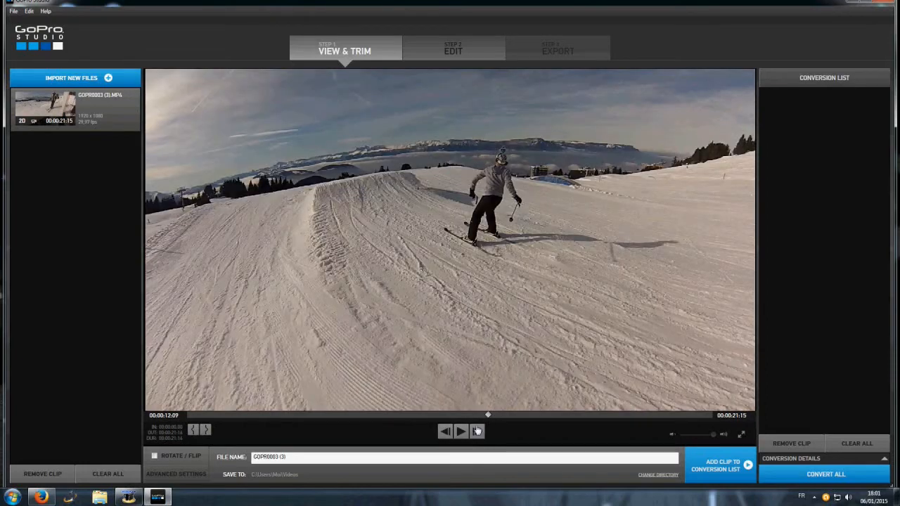
{"action": "left_click", "coordinate": [461, 431]}
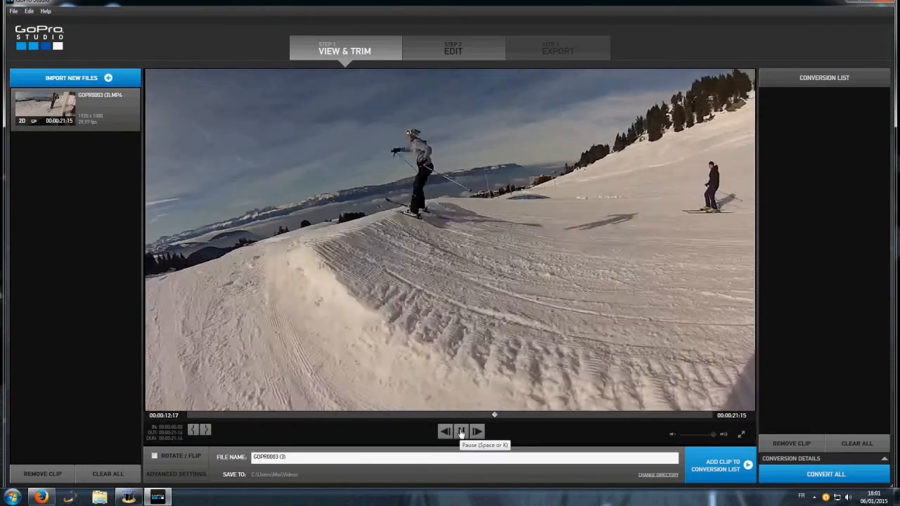
{"action": "left_click", "coordinate": [460, 431]}
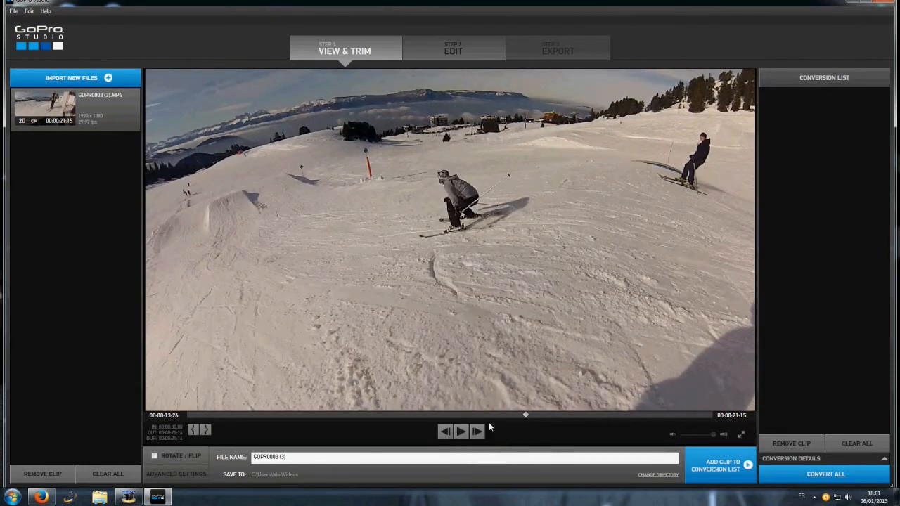
{"action": "left_click_drag", "start_coordinate": [526, 415], "coordinate": [488, 416]}
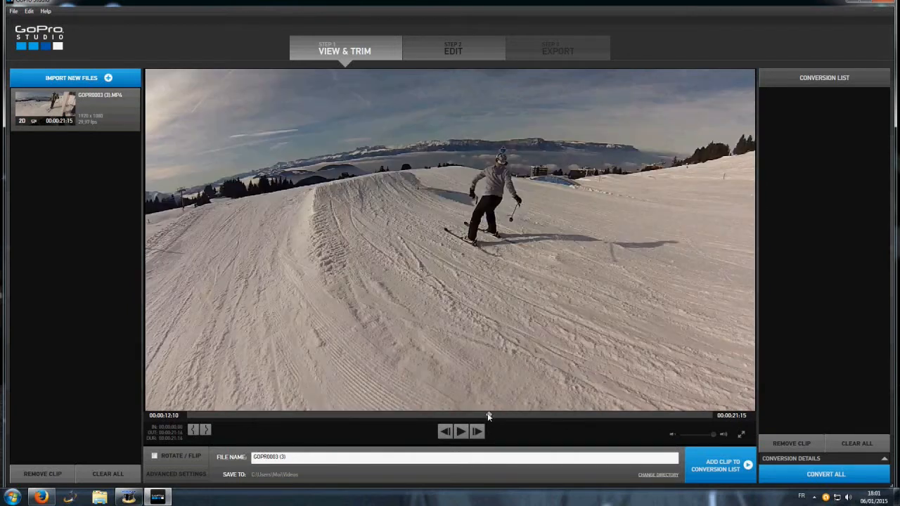
{"action": "left_click", "coordinate": [199, 429]}
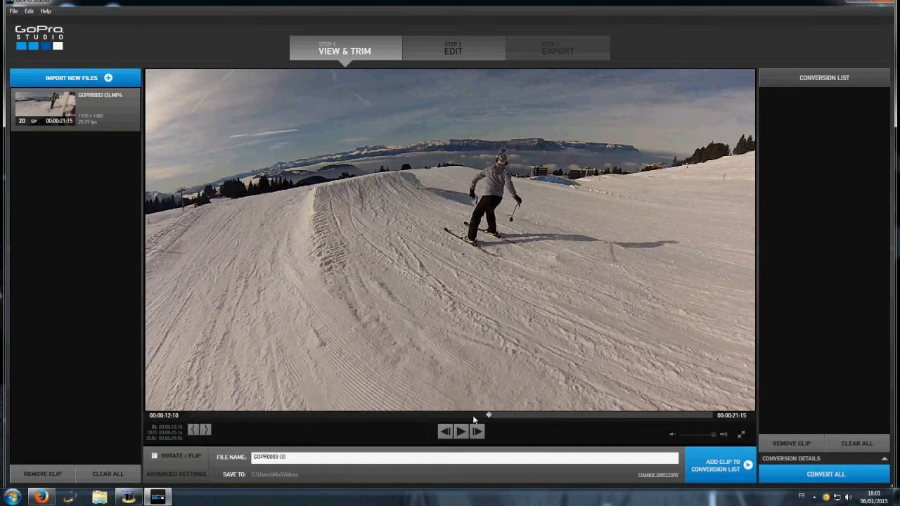
Step: Set the clip's out point at 00:00:14:12 and play back the trimmed range
{"action": "left_click_drag", "start_coordinate": [489, 416], "coordinate": [531, 417]}
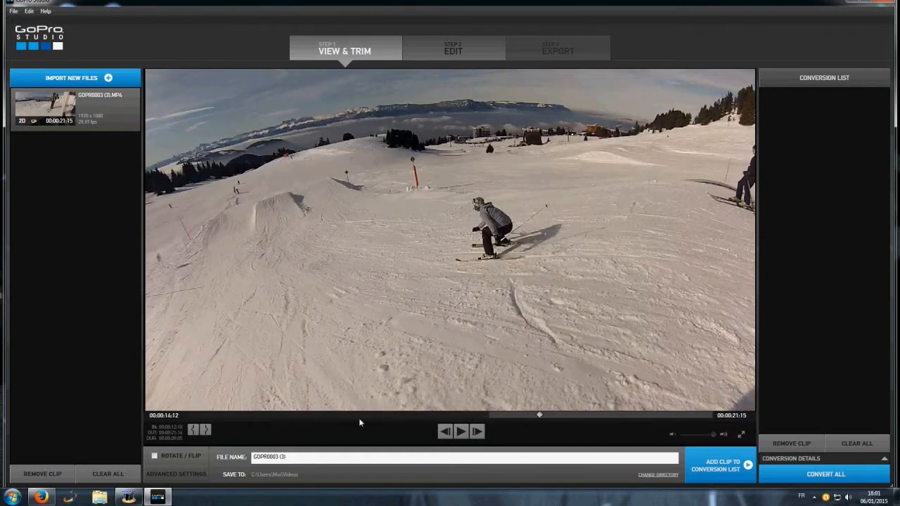
{"action": "left_click", "coordinate": [206, 430]}
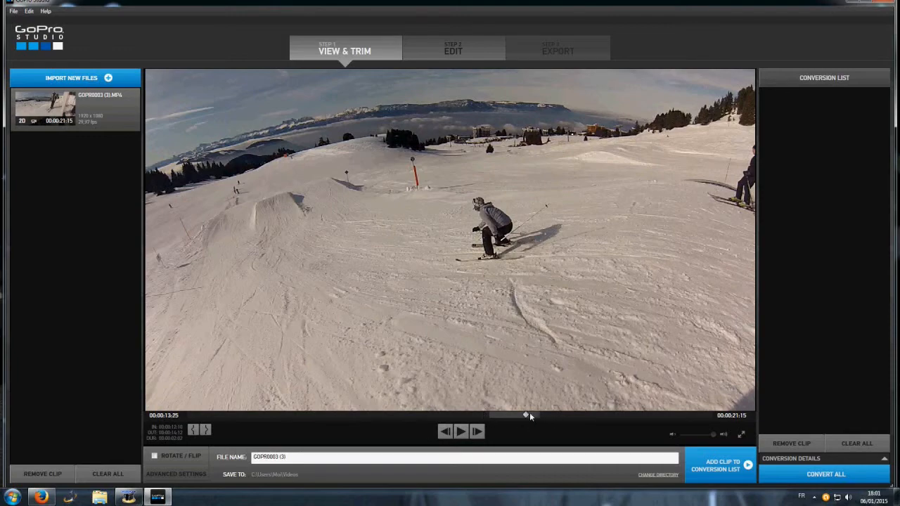
{"action": "left_click_drag", "start_coordinate": [528, 415], "coordinate": [493, 416]}
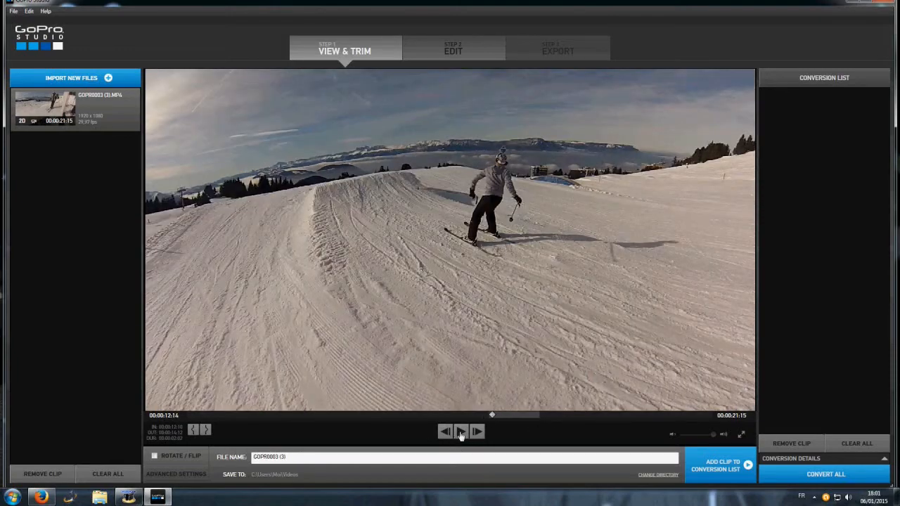
{"action": "left_click", "coordinate": [461, 432]}
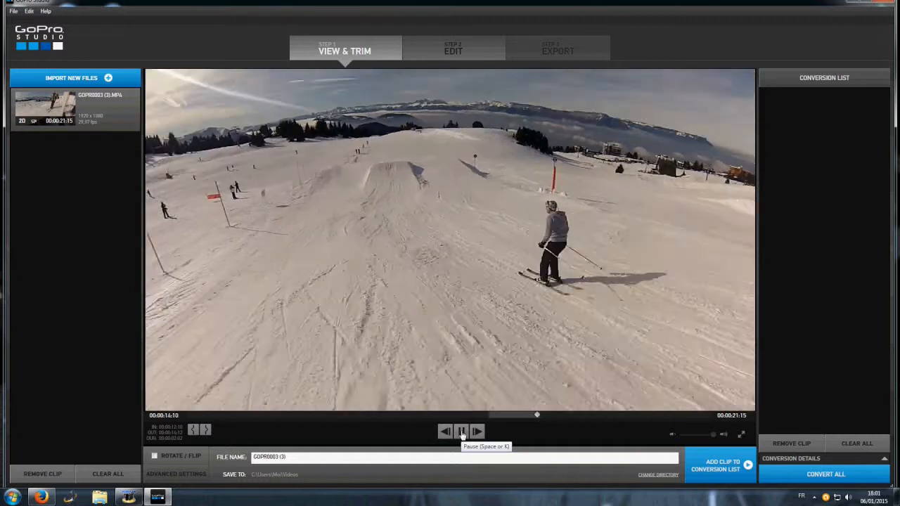
{"action": "left_click", "coordinate": [461, 432]}
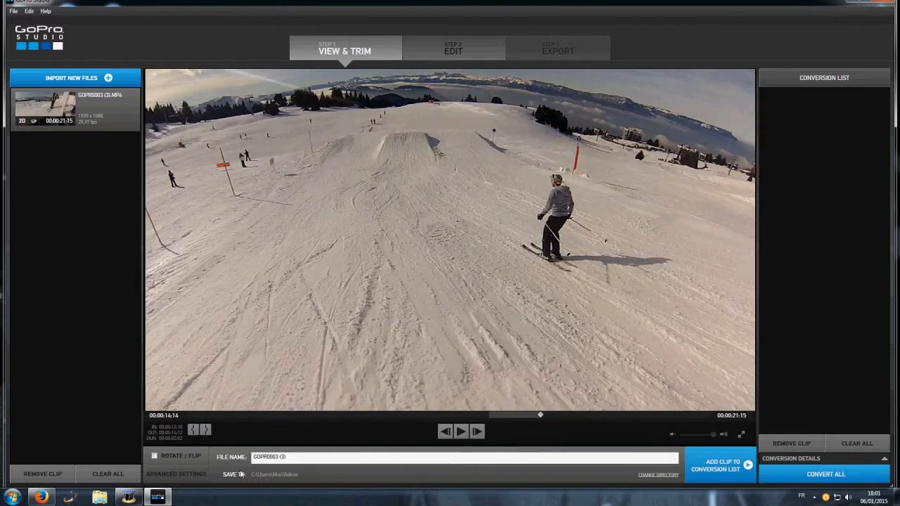
Step: Review the image size, frame rate and file format choices in the clip's advanced settings and choose High quality
{"action": "left_click", "coordinate": [184, 474]}
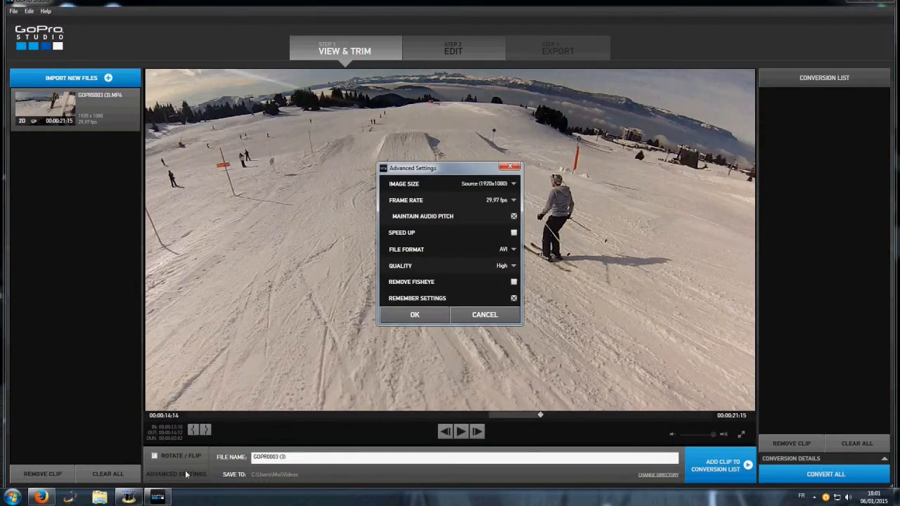
{"action": "left_click", "coordinate": [513, 184]}
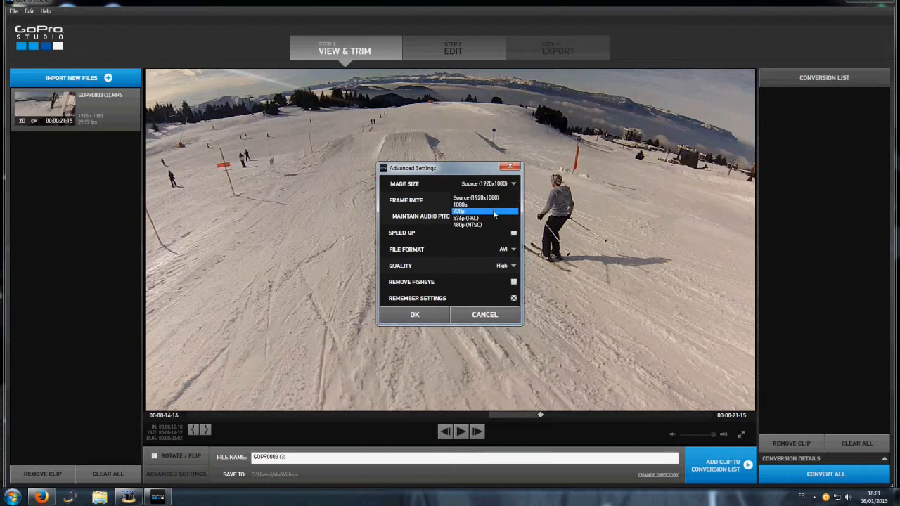
{"action": "left_click", "coordinate": [517, 188]}
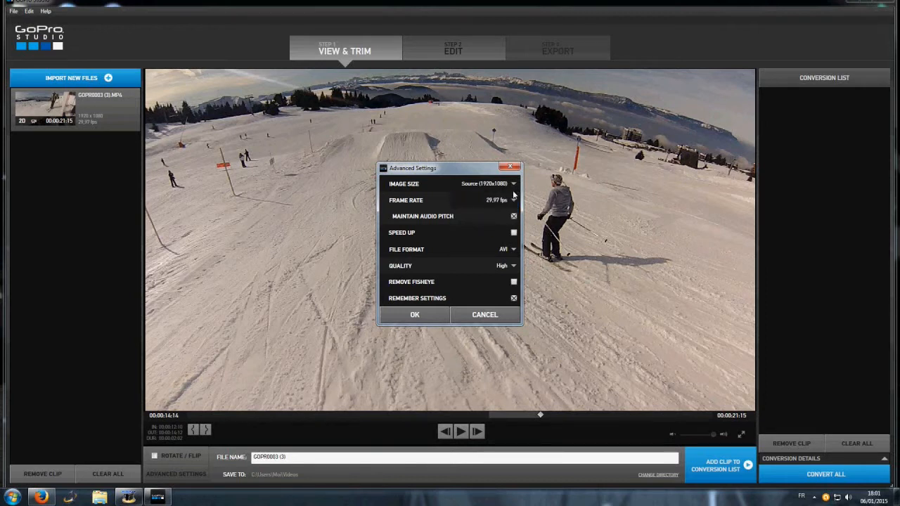
{"action": "left_click", "coordinate": [514, 200]}
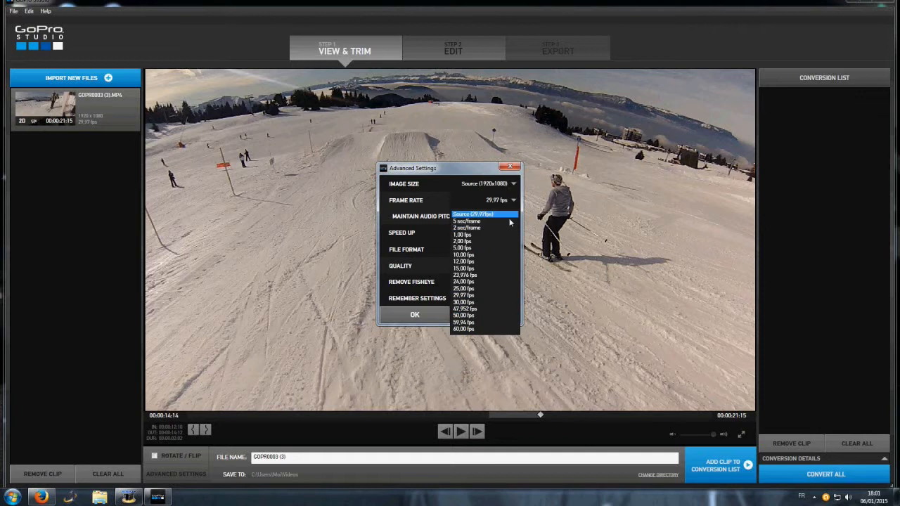
{"action": "left_click", "coordinate": [516, 204]}
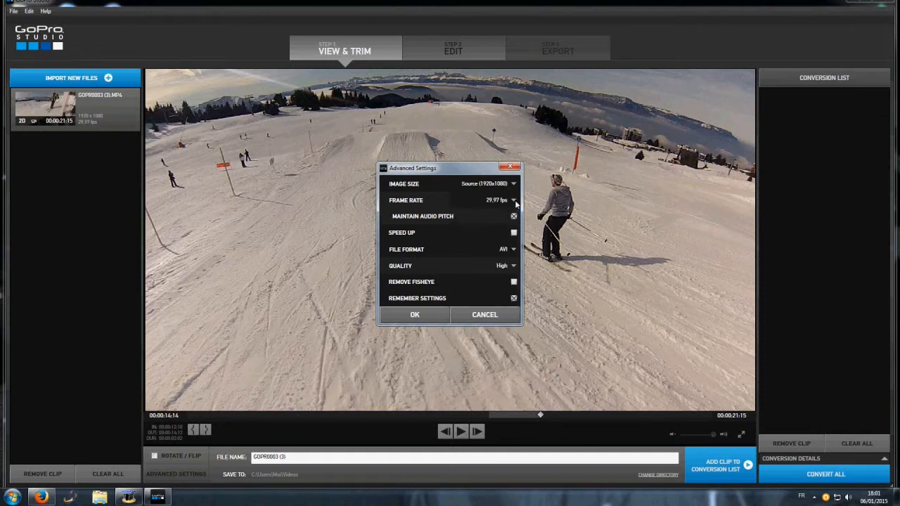
{"action": "left_click", "coordinate": [515, 250]}
{"action": "left_click", "coordinate": [515, 255]}
{"action": "left_click", "coordinate": [514, 266]}
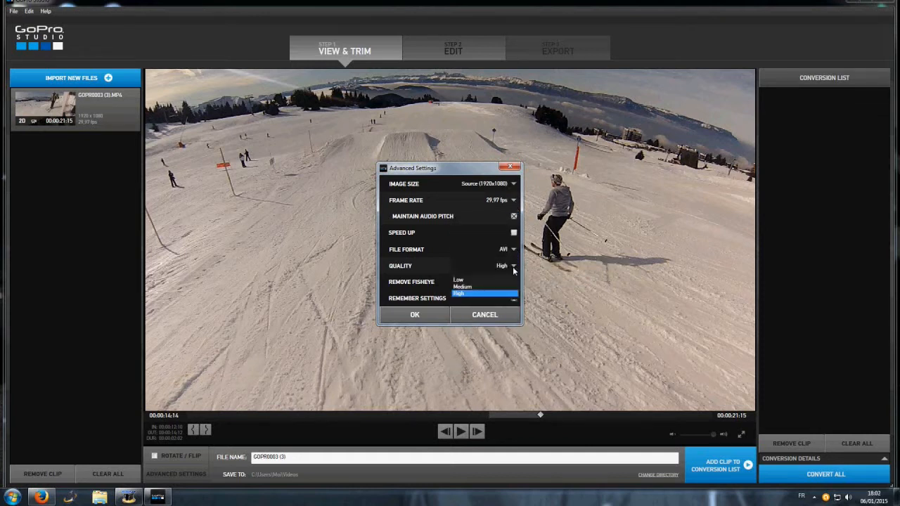
{"action": "left_click", "coordinate": [477, 294]}
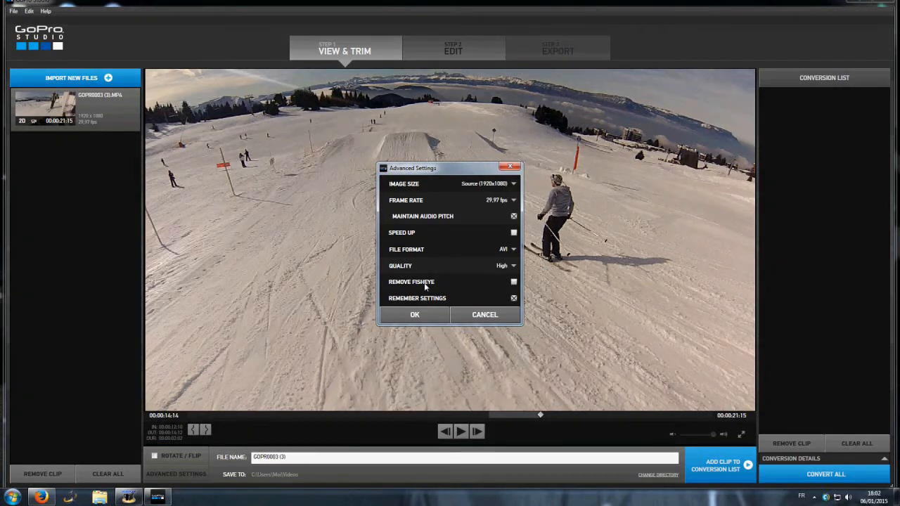
Step: Try the Remove Fisheye and Remember Settings options, returning each to its original state
{"action": "left_click", "coordinate": [514, 282]}
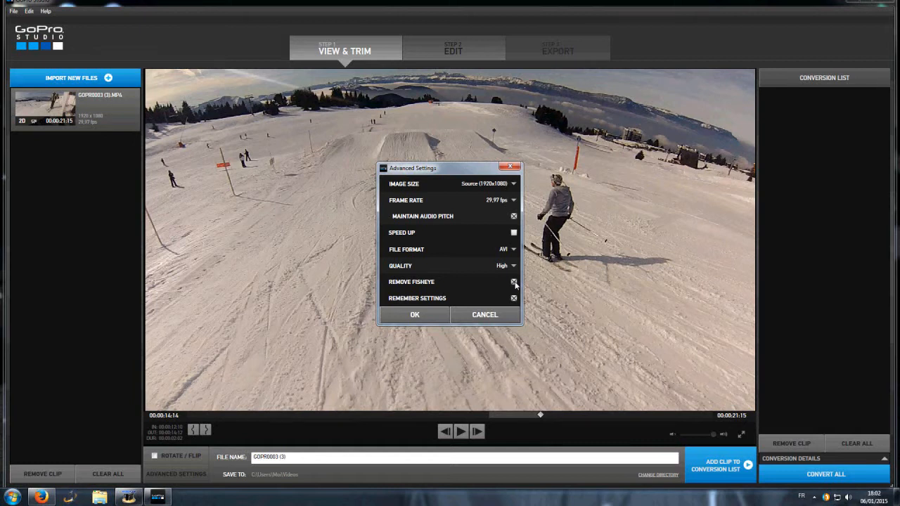
{"action": "left_click", "coordinate": [514, 282]}
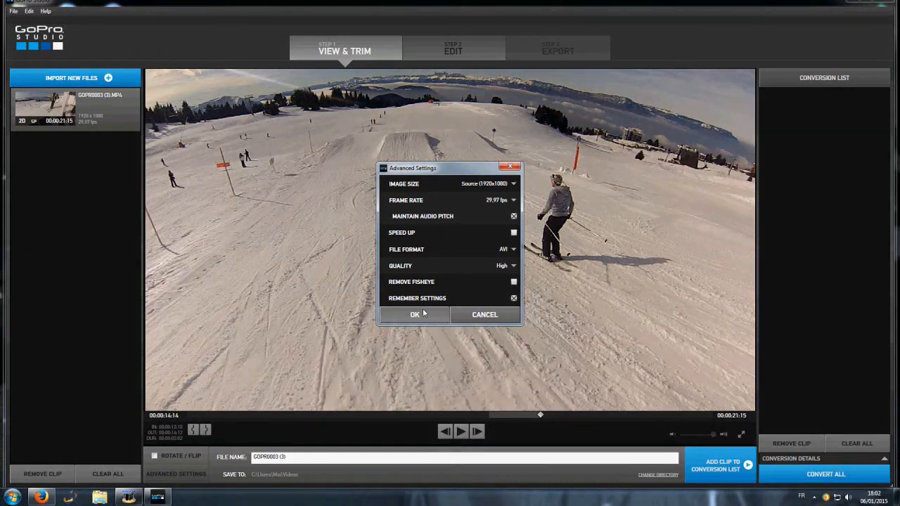
{"action": "left_click", "coordinate": [514, 299]}
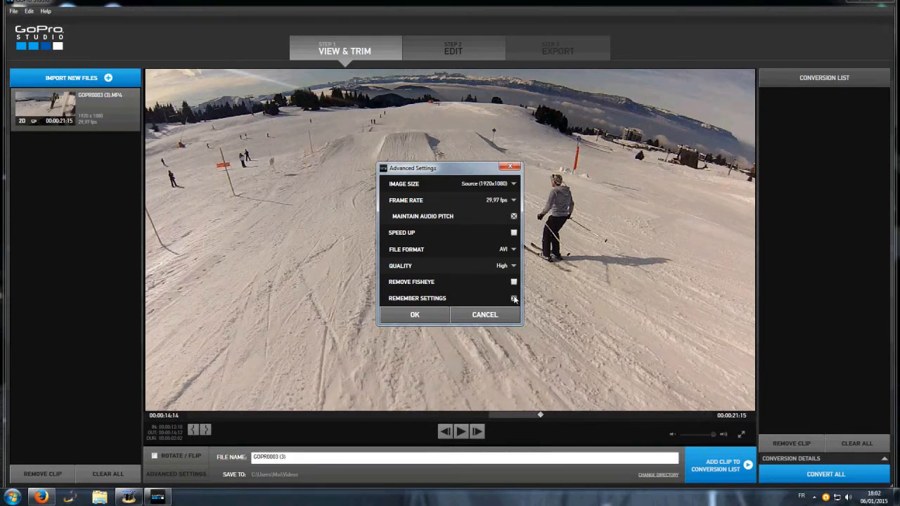
{"action": "left_click", "coordinate": [514, 299]}
Step: Accept the advanced settings and add the trimmed clip to the conversion list
{"action": "left_click", "coordinate": [434, 317]}
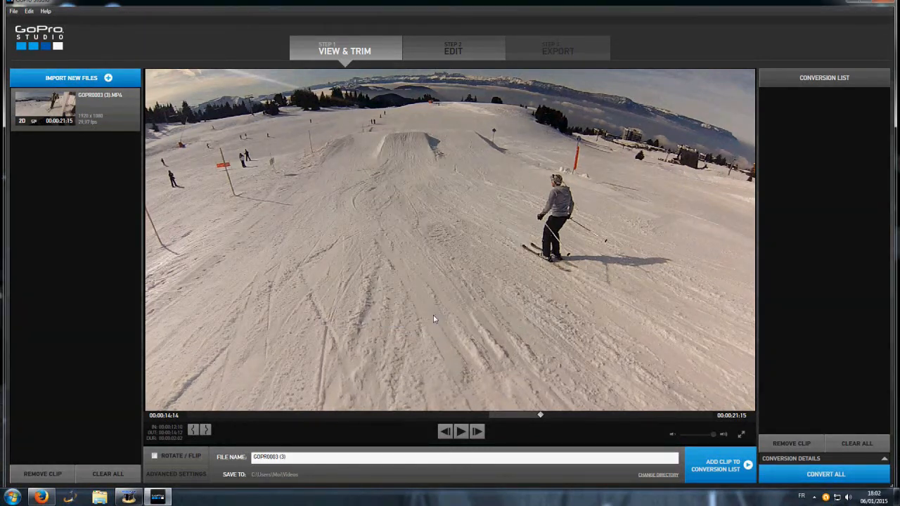
{"action": "left_click", "coordinate": [717, 466]}
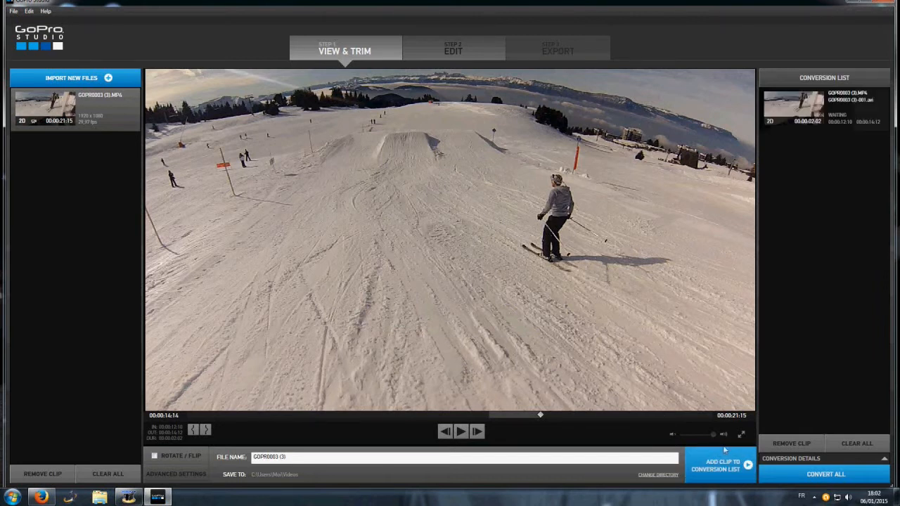
Step: Convert the queued clip in the conversion list and proceed to Step 2 for editing
{"action": "mouse_move", "coordinate": [810, 122]}
{"action": "left_click", "coordinate": [791, 99]}
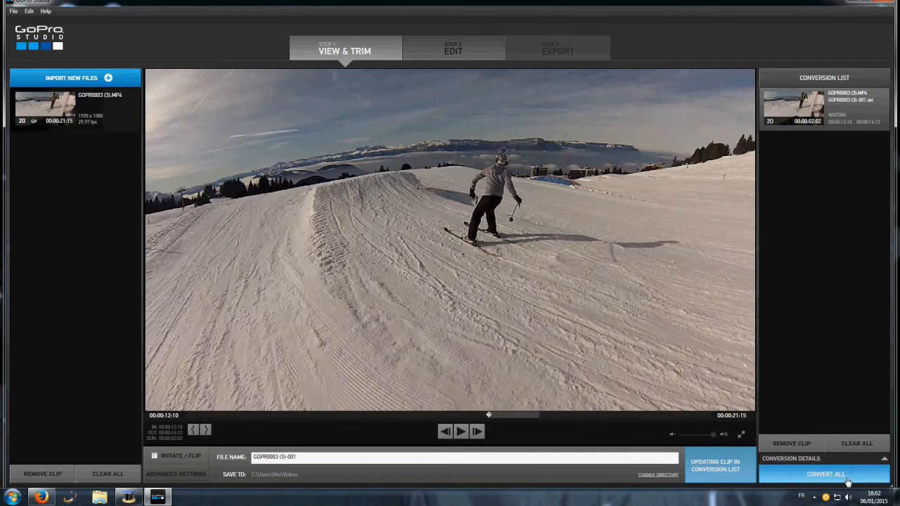
{"action": "left_click", "coordinate": [824, 478]}
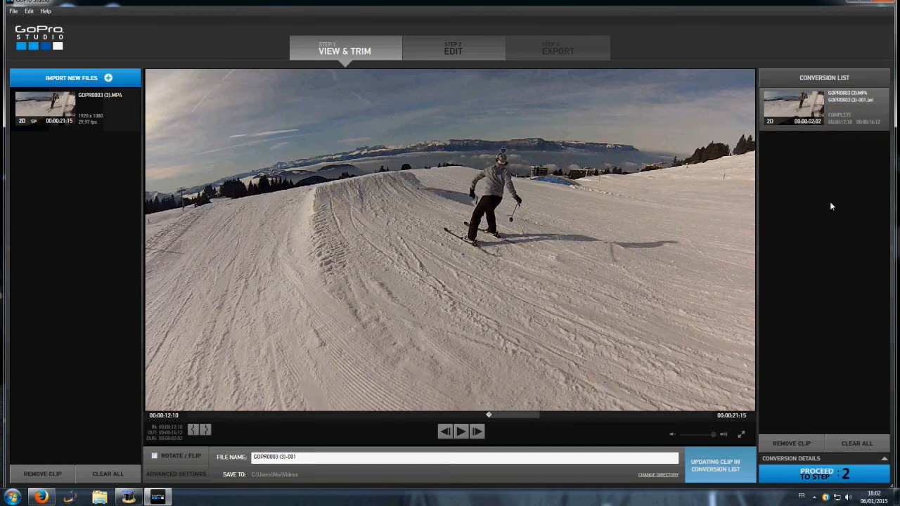
{"action": "left_click", "coordinate": [822, 476]}
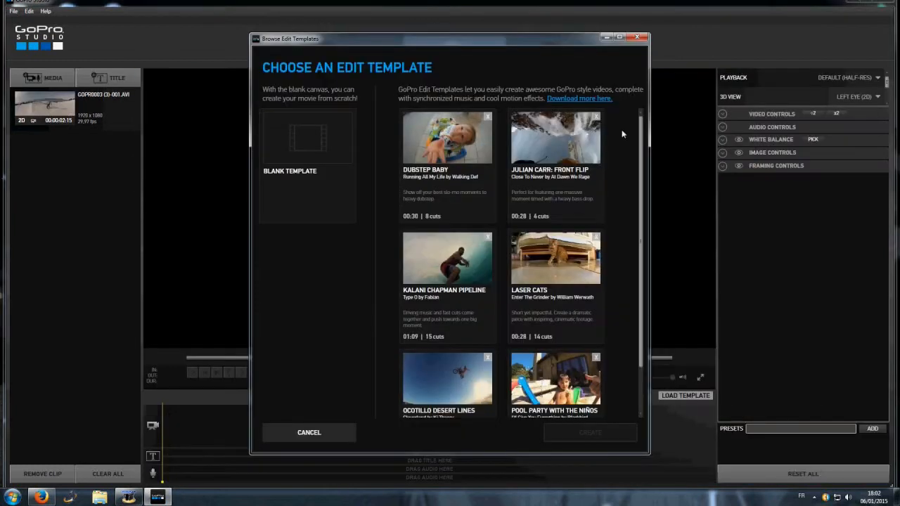
Step: Dismiss the edit template chooser without selecting one and play the converted clip GOPR0003 (3)-001.AVI
{"action": "left_click", "coordinate": [638, 39]}
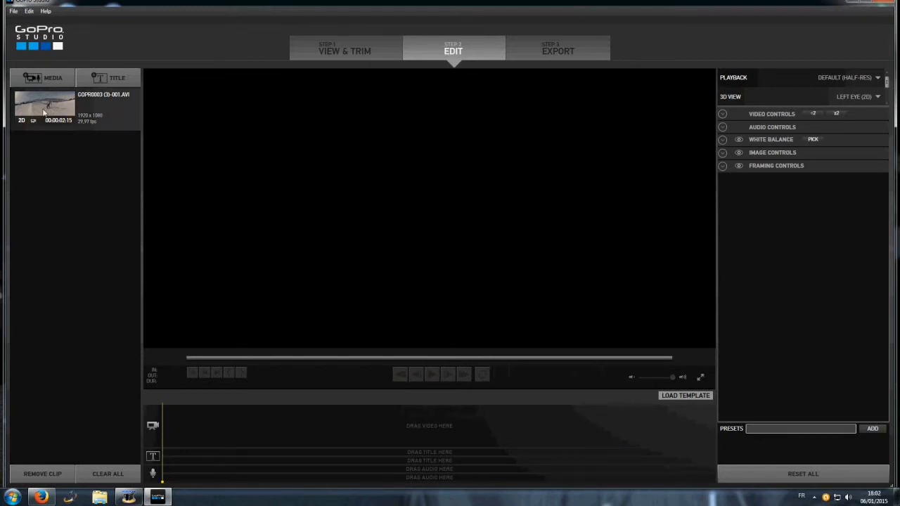
{"action": "left_click", "coordinate": [55, 104]}
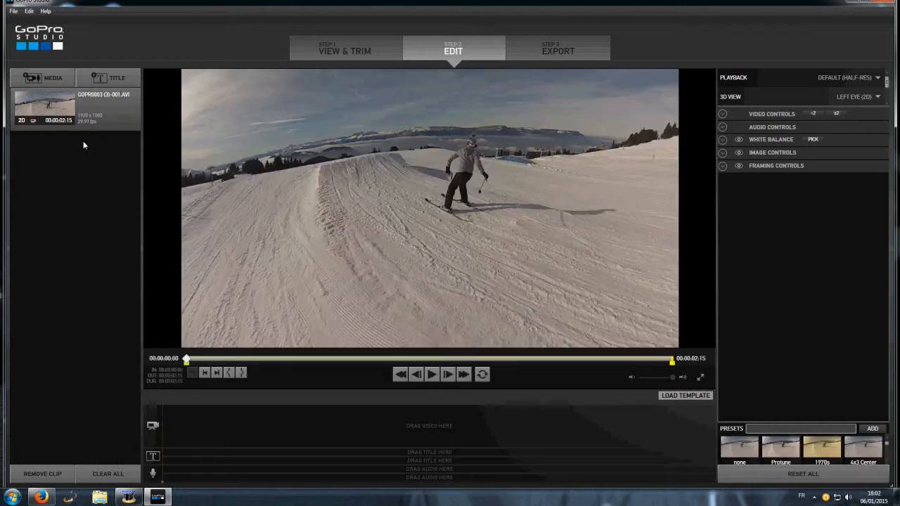
{"action": "left_click", "coordinate": [432, 374]}
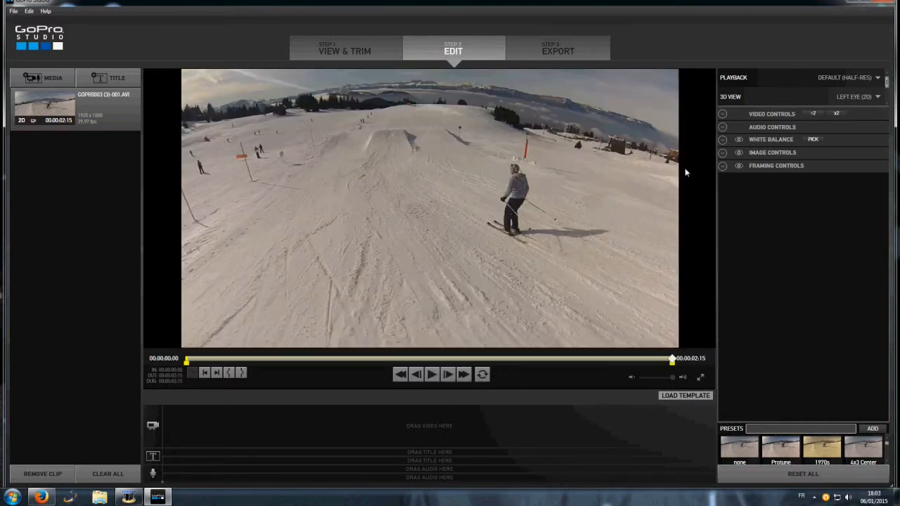
Step: Slow the clip down to 40% speed in the video controls and preview the slow motion
{"action": "left_click", "coordinate": [723, 115]}
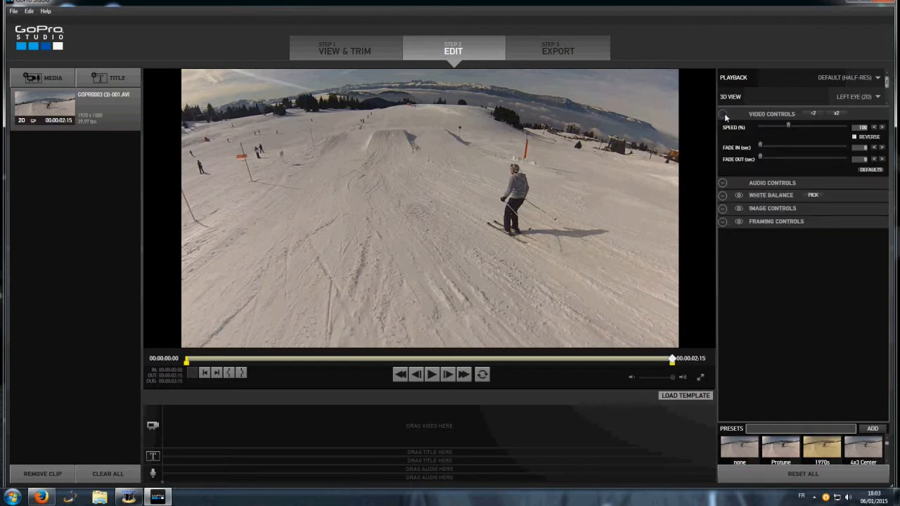
{"action": "mouse_move", "coordinate": [790, 124]}
{"action": "left_mouse_down"}
{"action": "mouse_move", "coordinate": [772, 125]}
{"action": "mouse_move", "coordinate": [809, 126]}
{"action": "mouse_move", "coordinate": [778, 127]}
{"action": "left_mouse_up"}
{"action": "left_click", "coordinate": [884, 128]}
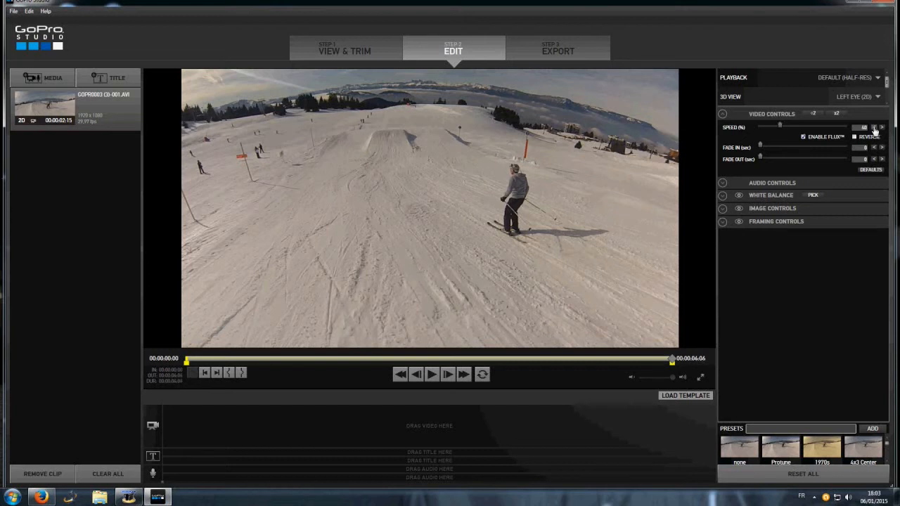
{"action": "left_click", "coordinate": [431, 374]}
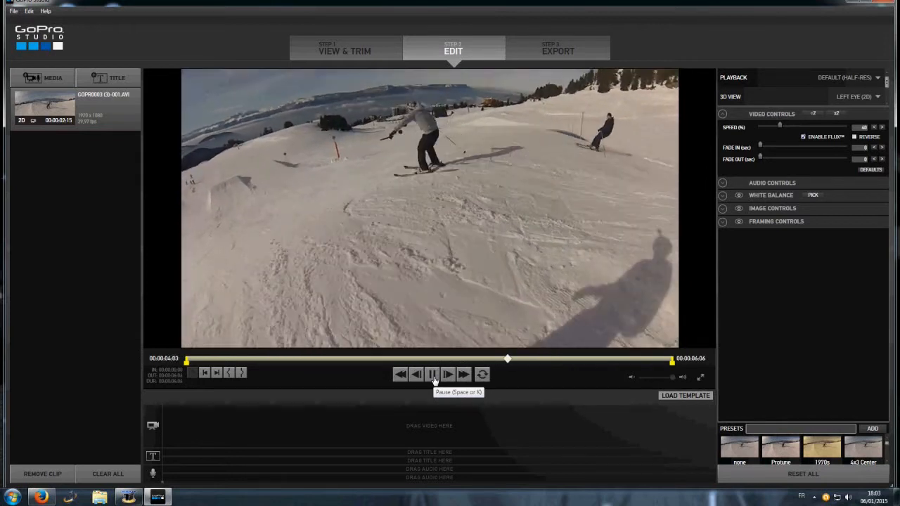
{"action": "left_click", "coordinate": [434, 376]}
Step: Set the clip's fade in to 10 seconds, play it from near the beginning and return to the start
{"action": "mouse_move", "coordinate": [761, 146]}
{"action": "left_click_drag", "start_coordinate": [761, 146], "coordinate": [854, 147]}
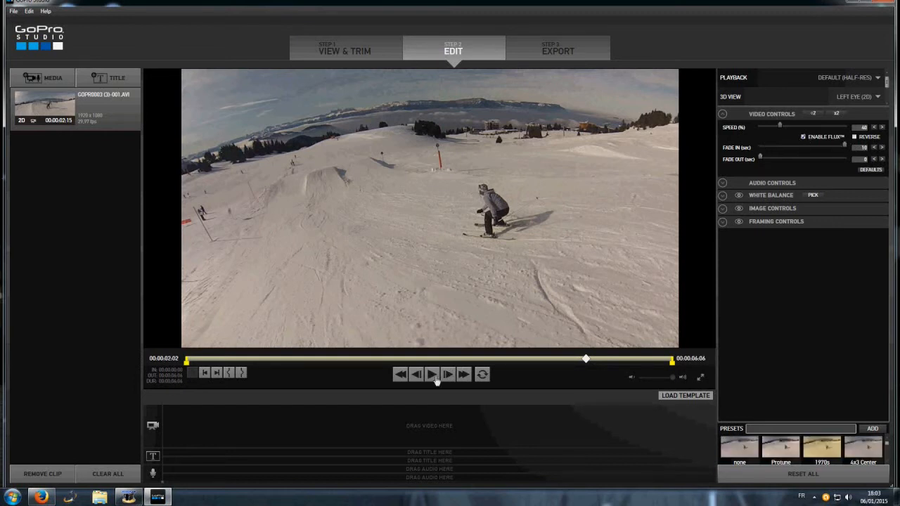
{"action": "left_click", "coordinate": [187, 360]}
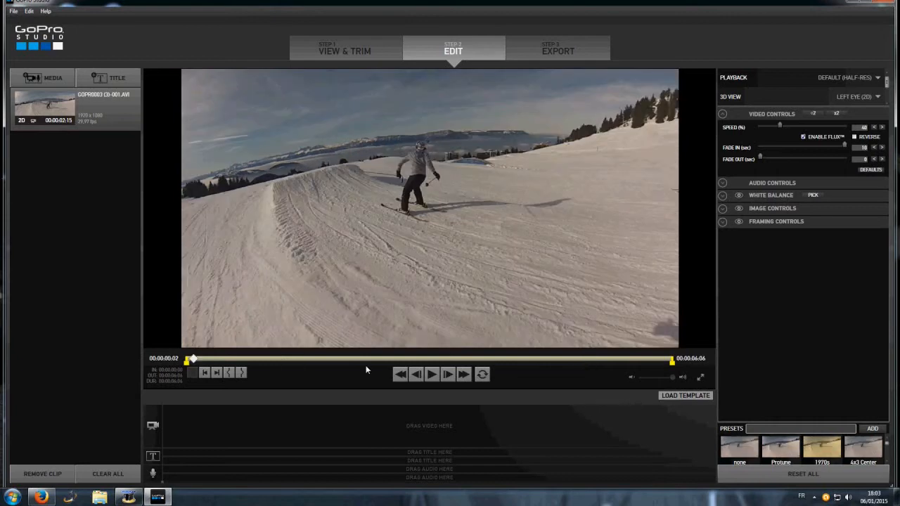
{"action": "left_click", "coordinate": [431, 375]}
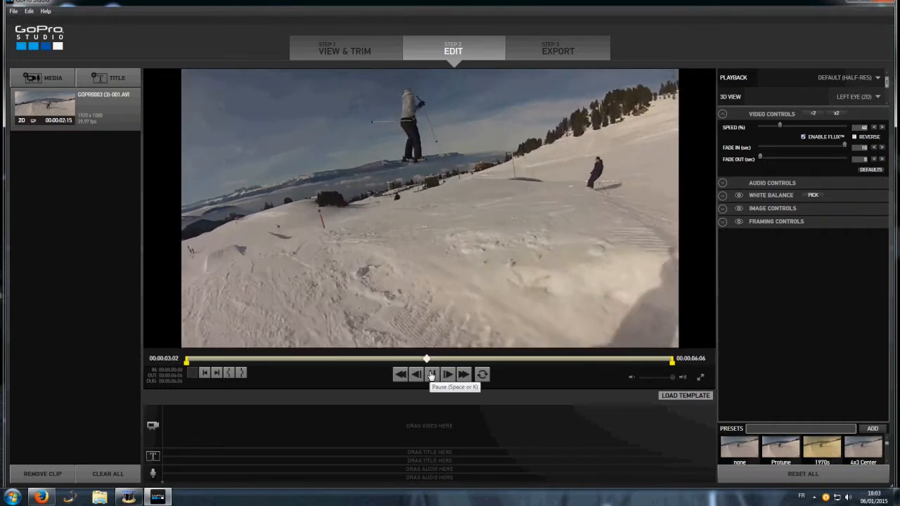
{"action": "left_click", "coordinate": [431, 374]}
{"action": "left_click", "coordinate": [192, 359]}
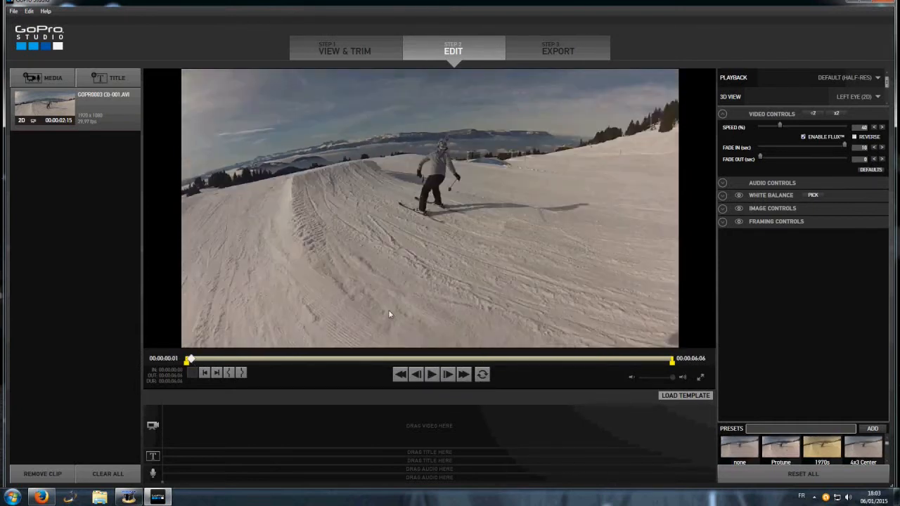
Step: Set the clip's fade out to 10 seconds and preview the playback
{"action": "mouse_move", "coordinate": [759, 162]}
{"action": "left_click_drag", "start_coordinate": [760, 160], "coordinate": [826, 158]}
{"action": "left_click", "coordinate": [434, 376]}
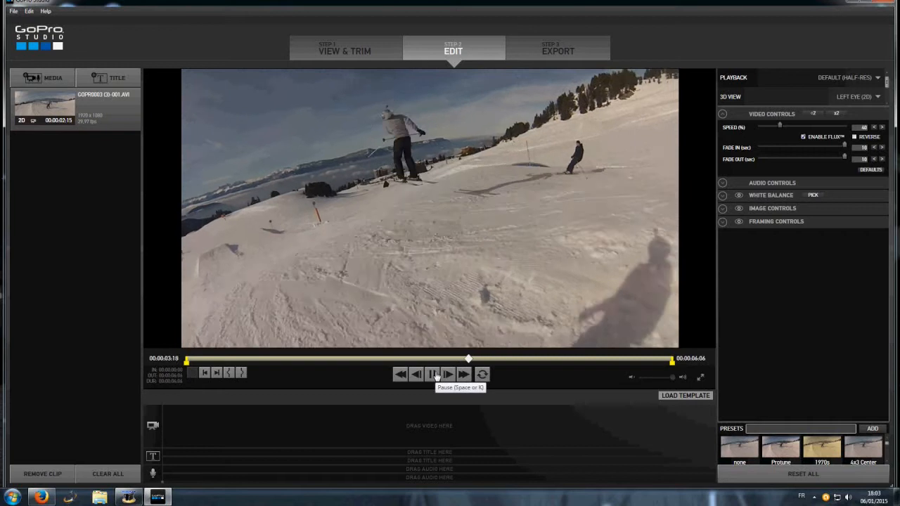
{"action": "left_click", "coordinate": [435, 375]}
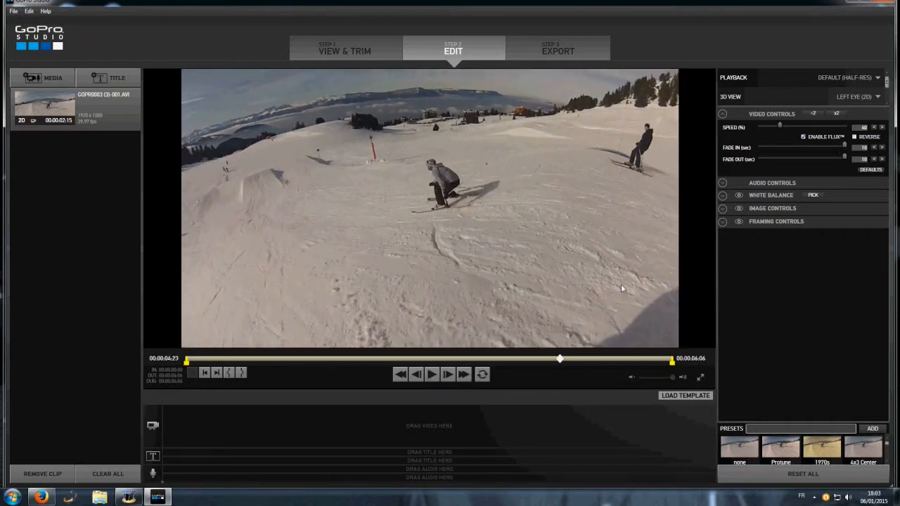
Step: Try different temperature and tint values in the clip's white balance and restore the defaults
{"action": "left_click", "coordinate": [723, 115]}
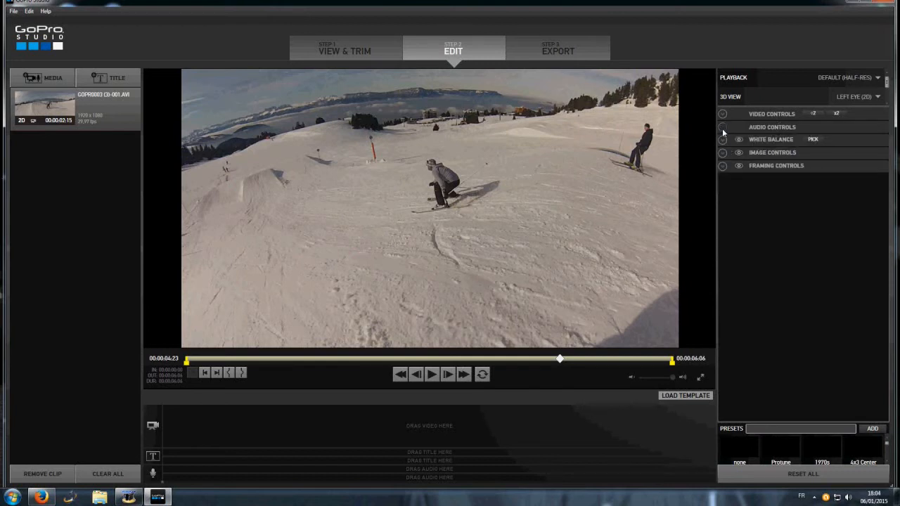
{"action": "left_click", "coordinate": [723, 140]}
{"action": "mouse_move", "coordinate": [795, 154]}
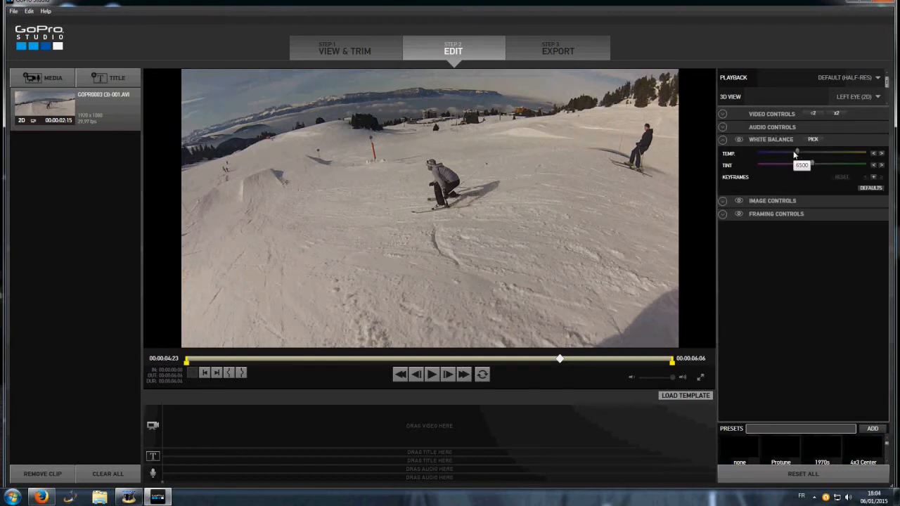
{"action": "left_click_drag", "start_coordinate": [794, 152], "coordinate": [808, 166]}
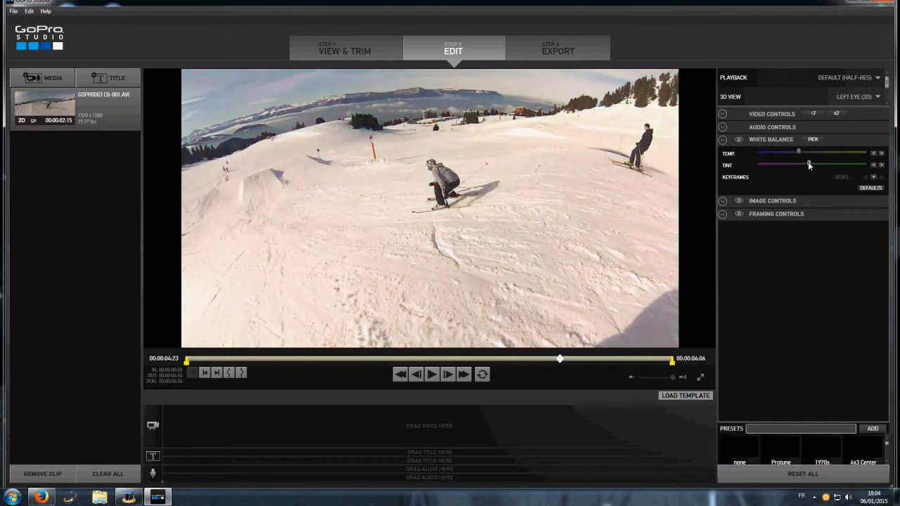
{"action": "left_click", "coordinate": [870, 189]}
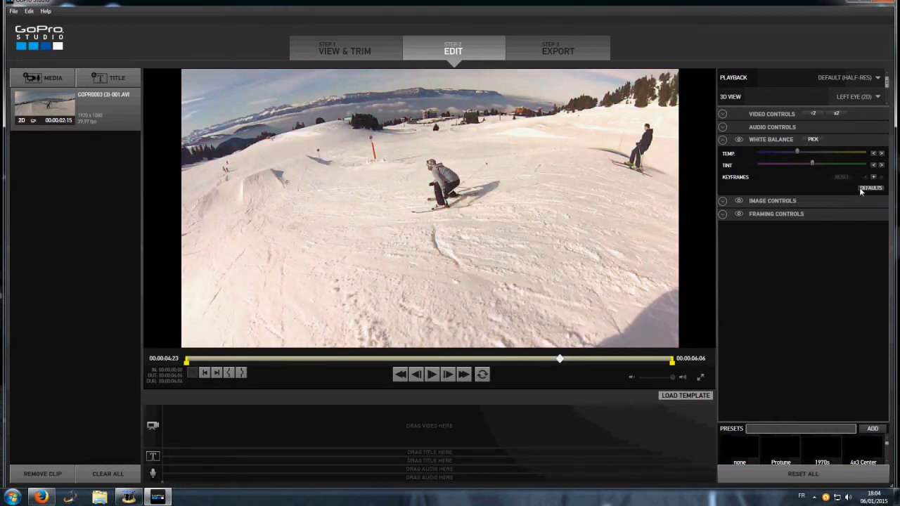
Step: Try different exposure, contrast, saturation and sharpness values in the image controls and restore the defaults
{"action": "left_click", "coordinate": [723, 141]}
{"action": "left_click", "coordinate": [726, 157]}
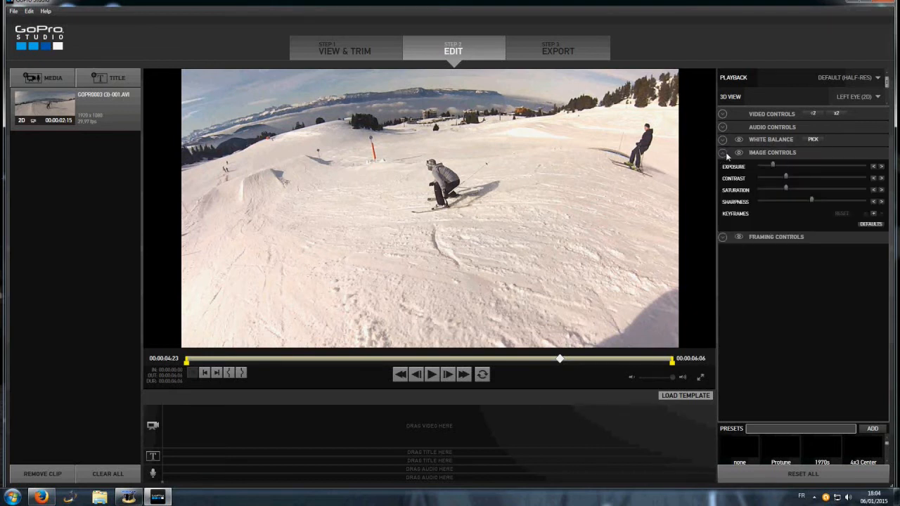
{"action": "mouse_move", "coordinate": [773, 166]}
{"action": "left_mouse_down"}
{"action": "mouse_move", "coordinate": [816, 166]}
{"action": "mouse_move", "coordinate": [761, 166]}
{"action": "mouse_move", "coordinate": [771, 167]}
{"action": "left_mouse_up"}
{"action": "left_click", "coordinate": [862, 224]}
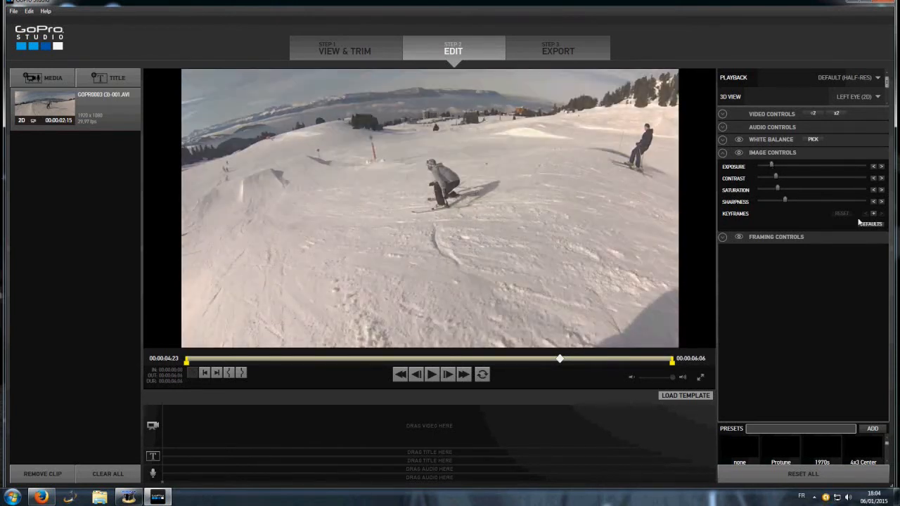
{"action": "left_click", "coordinate": [870, 224]}
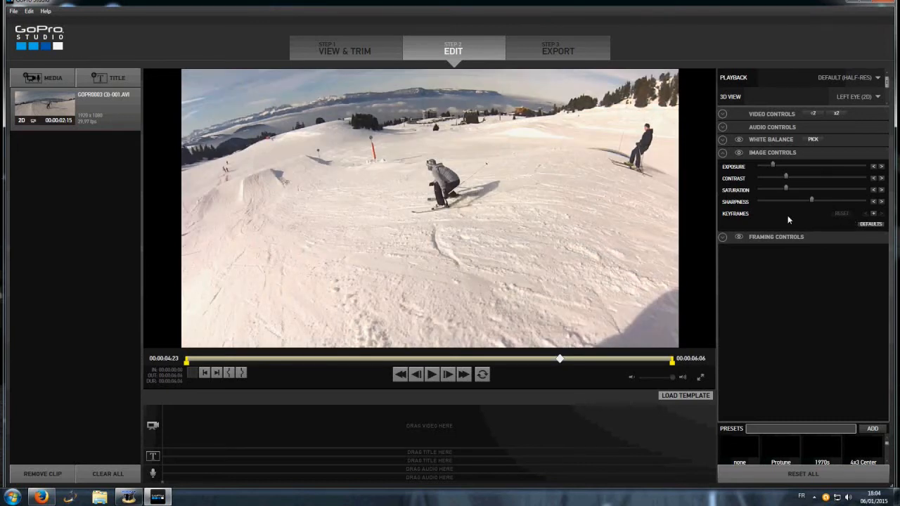
Step: Try the zoom, position, rotation, H.Zoom and H.Dynamic adjustments in the framing controls and restore the defaults
{"action": "left_click", "coordinate": [722, 152]}
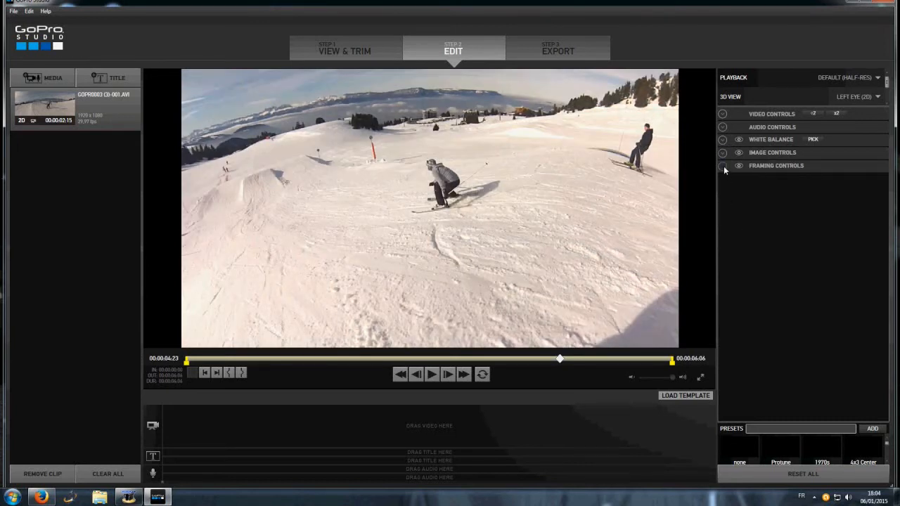
{"action": "left_click", "coordinate": [724, 166]}
{"action": "left_click_drag", "start_coordinate": [774, 180], "coordinate": [808, 233]}
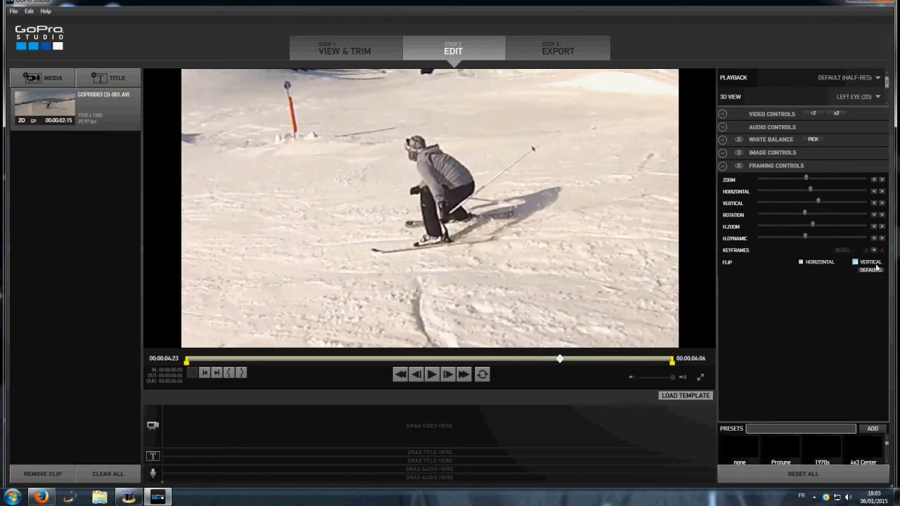
{"action": "left_click", "coordinate": [873, 271]}
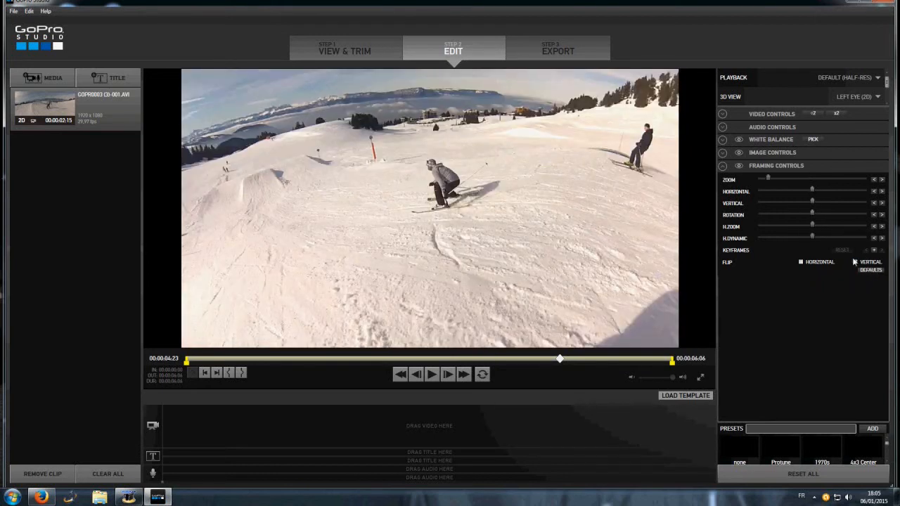
Step: Try flipping the clip vertically and horizontally, turn both flips off again and preview the clip
{"action": "left_click", "coordinate": [855, 262]}
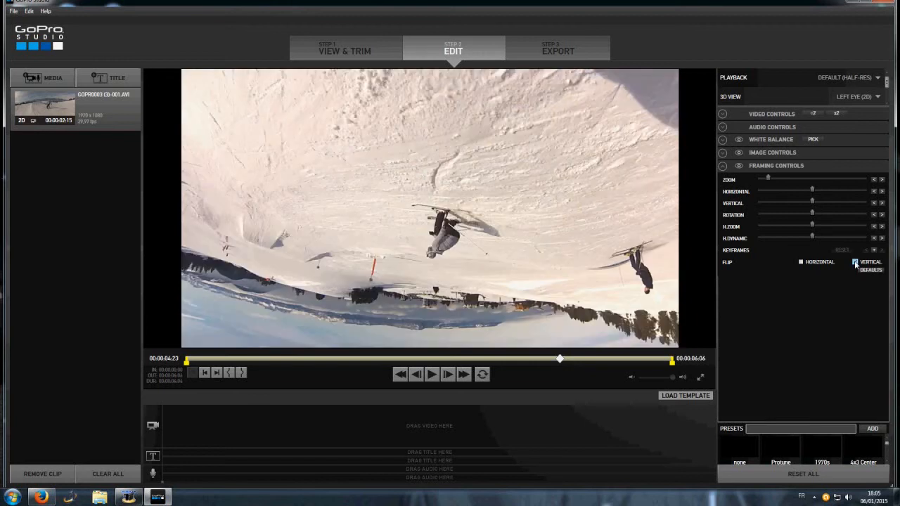
{"action": "left_click", "coordinate": [856, 263]}
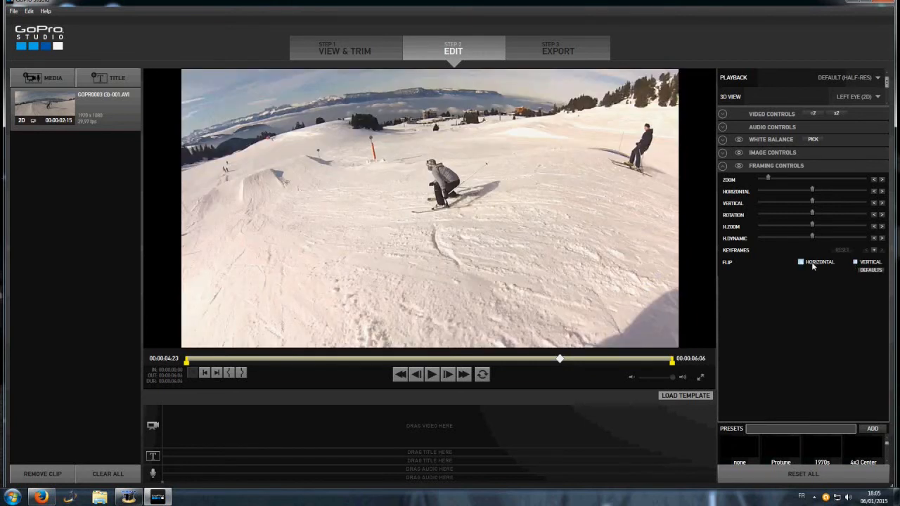
{"action": "left_click", "coordinate": [801, 263]}
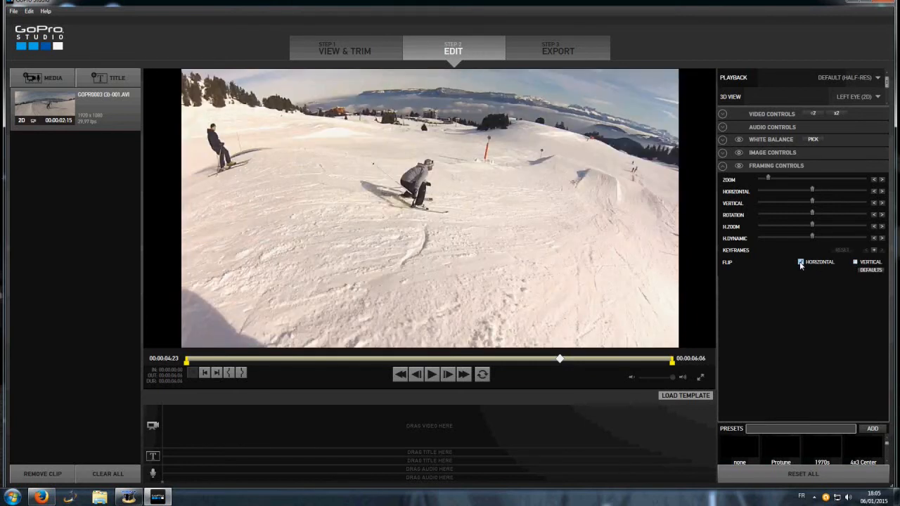
{"action": "left_click", "coordinate": [801, 263]}
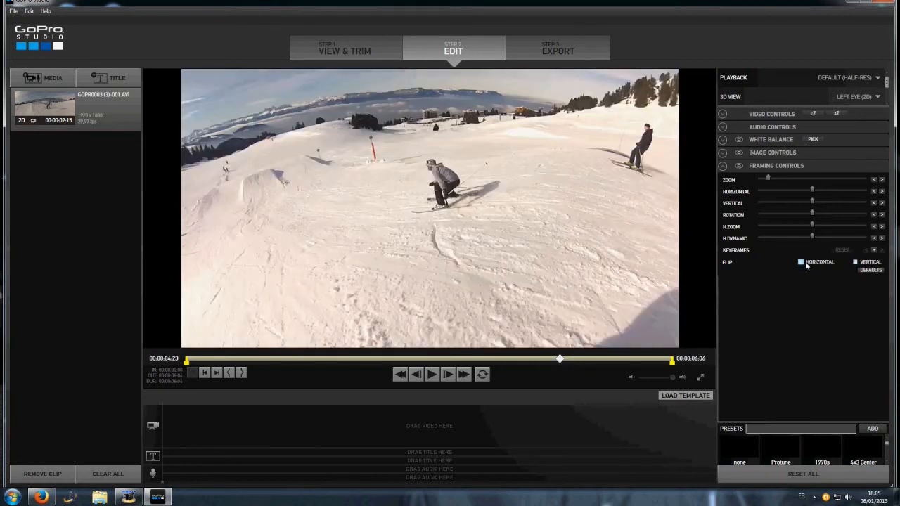
{"action": "left_click", "coordinate": [720, 166]}
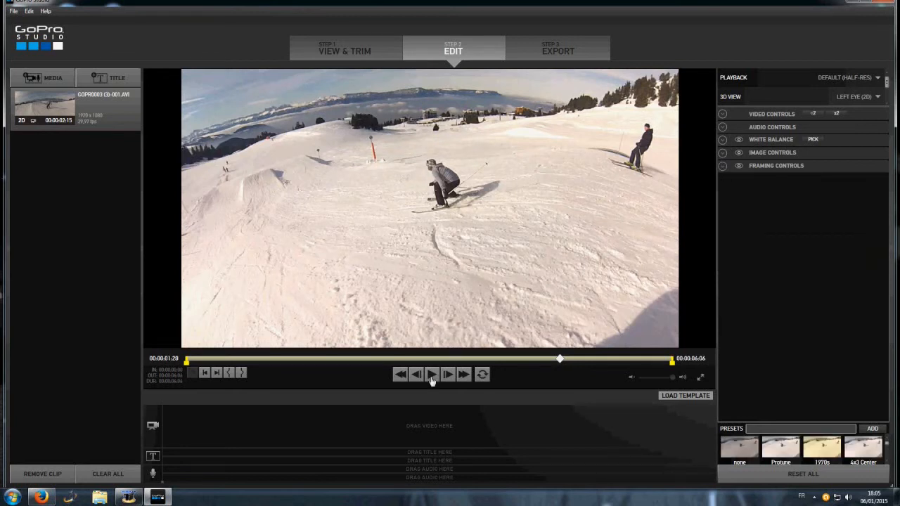
{"action": "left_click", "coordinate": [431, 376]}
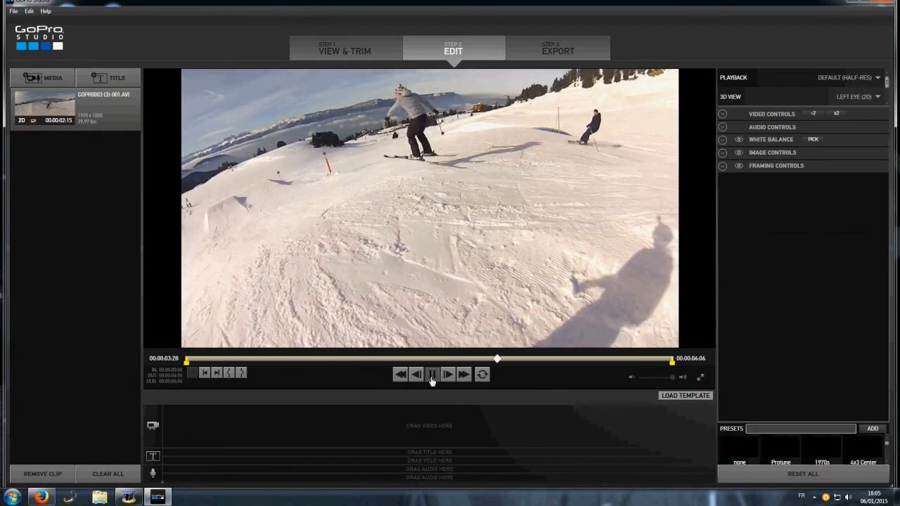
Step: Export the clip as a movie using the HD 1080p preset
{"action": "left_click", "coordinate": [19, 11]}
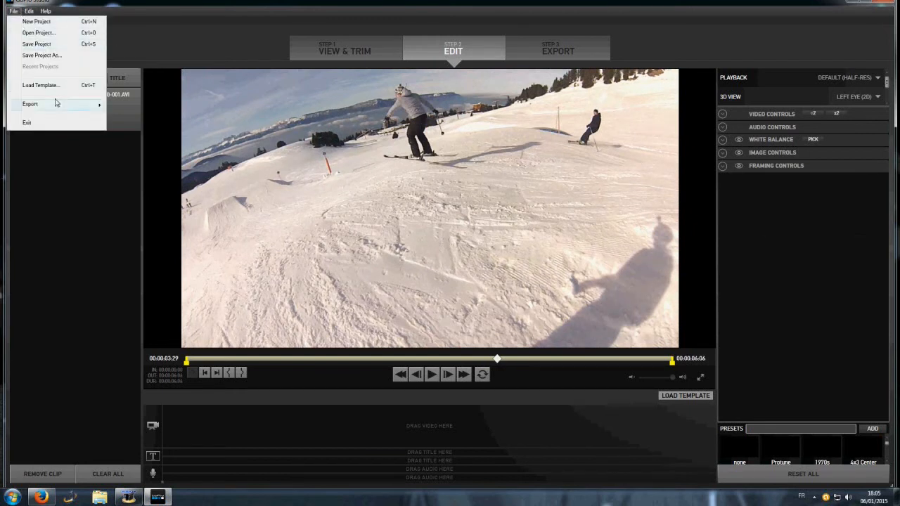
{"action": "mouse_move", "coordinate": [60, 107]}
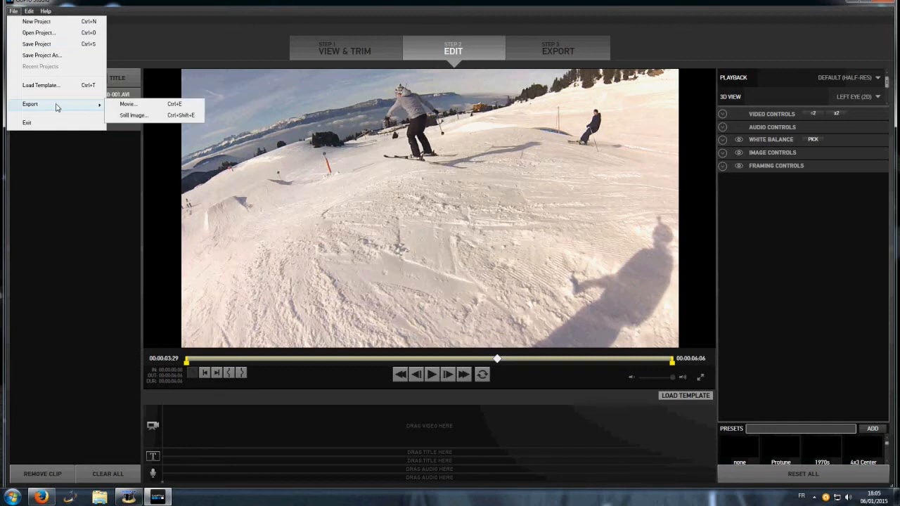
{"action": "left_click", "coordinate": [126, 104]}
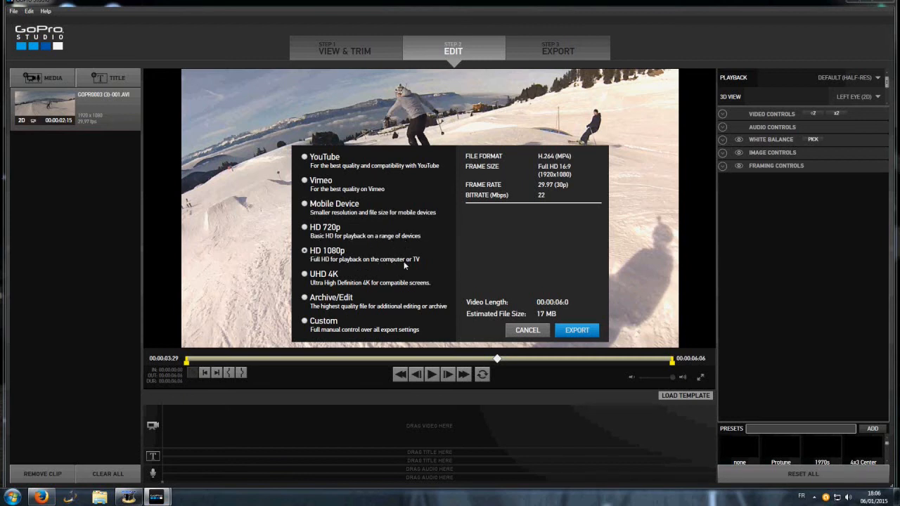
{"action": "left_click", "coordinate": [574, 332]}
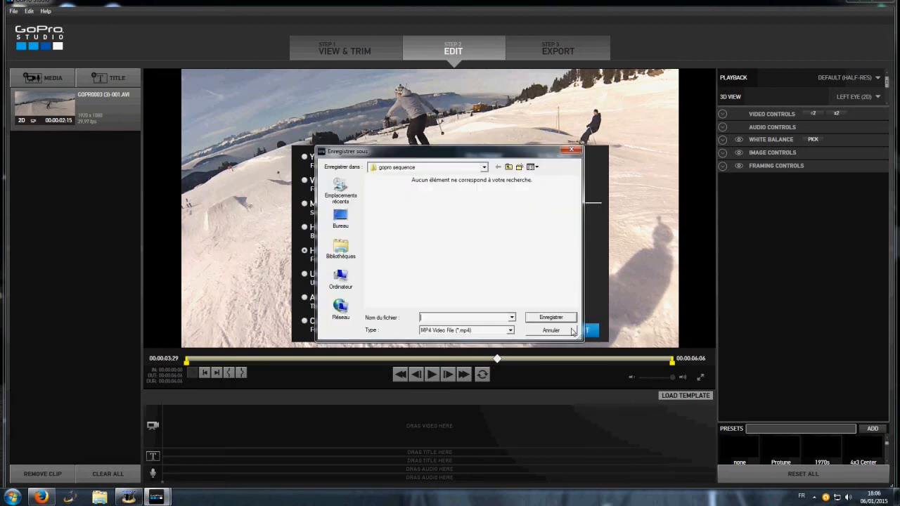
Step: Save the exported MP4 as "saut 360" in the gopro sequence folder of the Vidéos library and quit GoPro Studio without saving the project
{"action": "left_click", "coordinate": [350, 246]}
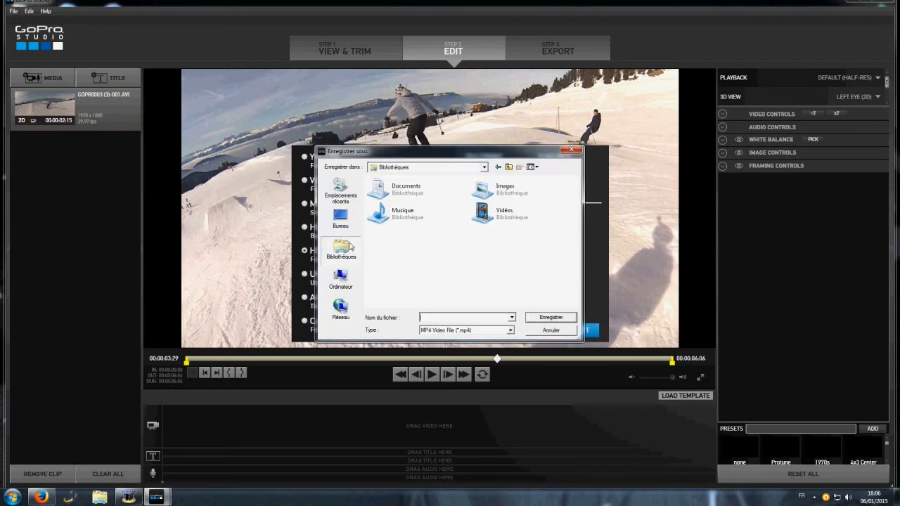
{"action": "double_click", "coordinate": [485, 213]}
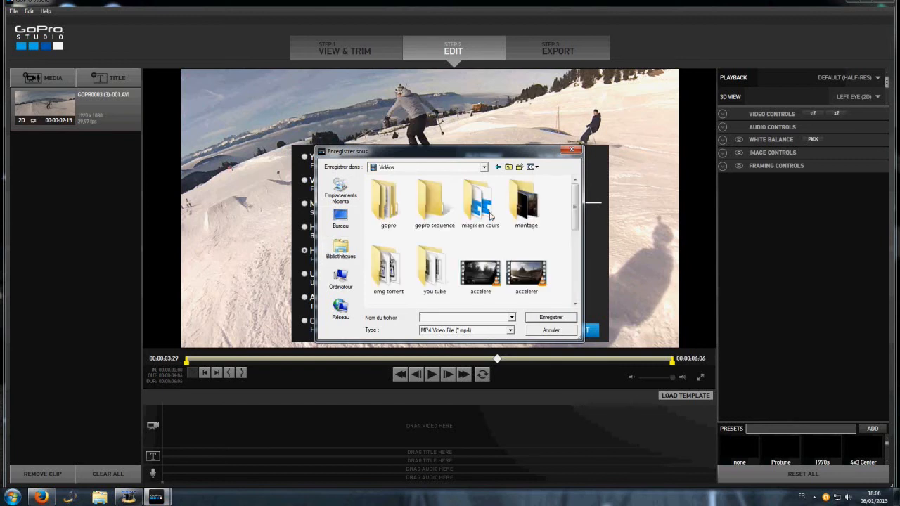
{"action": "double_click", "coordinate": [430, 194]}
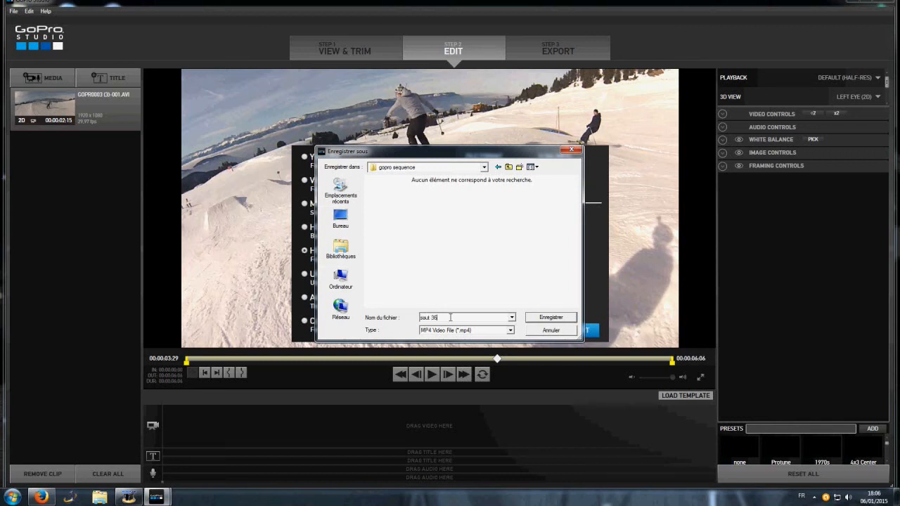
{"action": "left_click", "coordinate": [559, 319]}
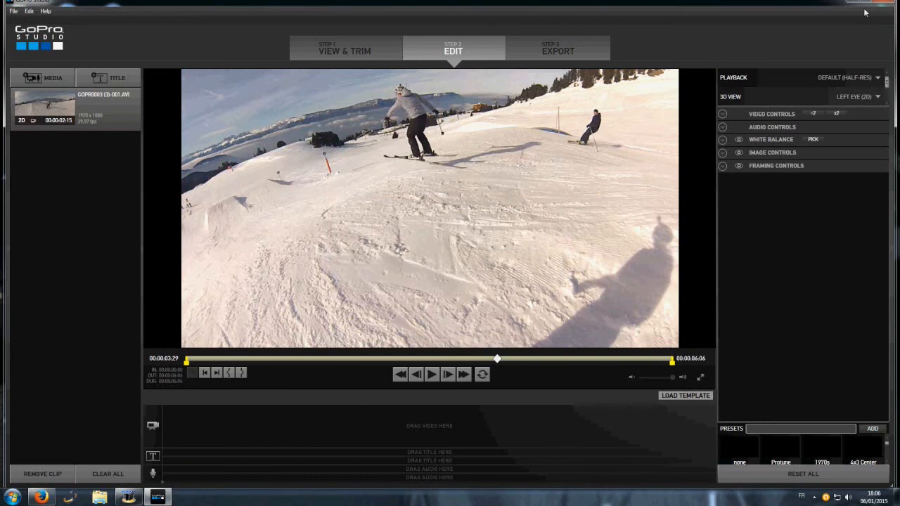
{"action": "left_click", "coordinate": [890, 5]}
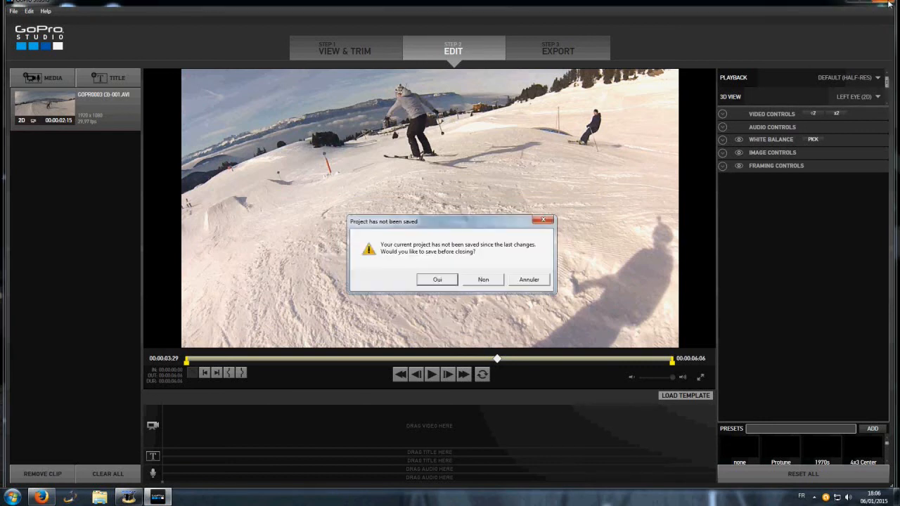
{"action": "left_click", "coordinate": [483, 280]}
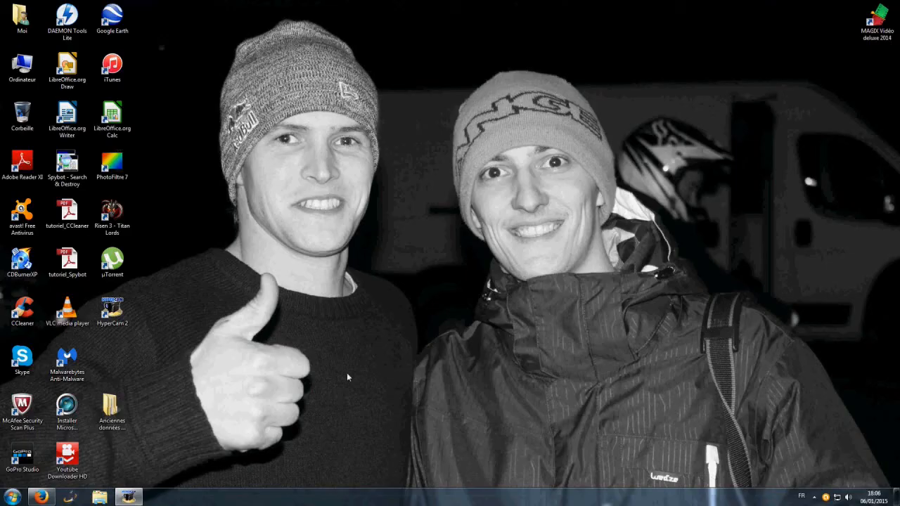
Step: In Windows Explorer, play "saut 360" from the gopro sequence folder of the Vidéos library, and close the player and the folder window
{"action": "left_click", "coordinate": [99, 498]}
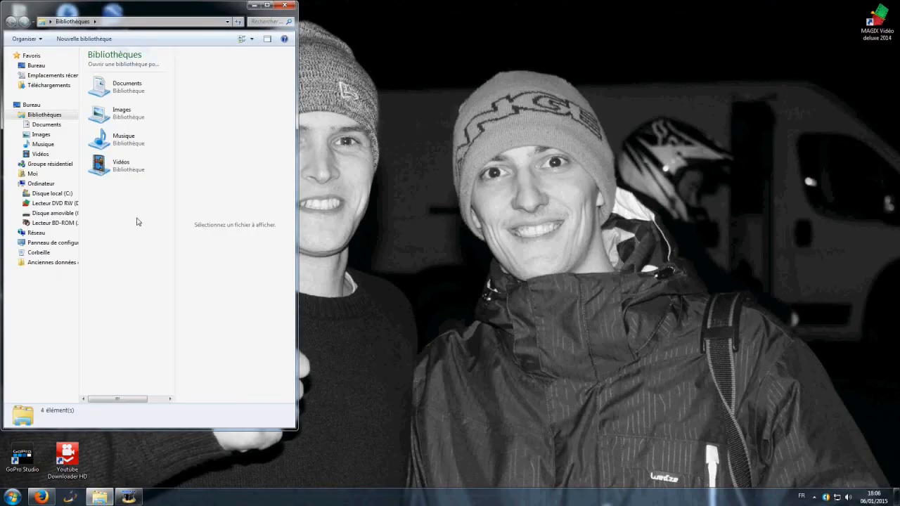
{"action": "double_click", "coordinate": [128, 176]}
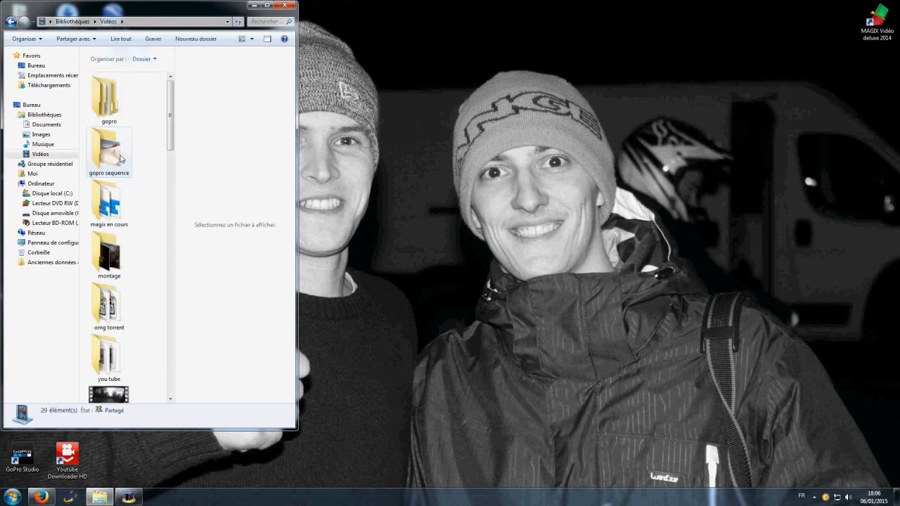
{"action": "double_click", "coordinate": [106, 149]}
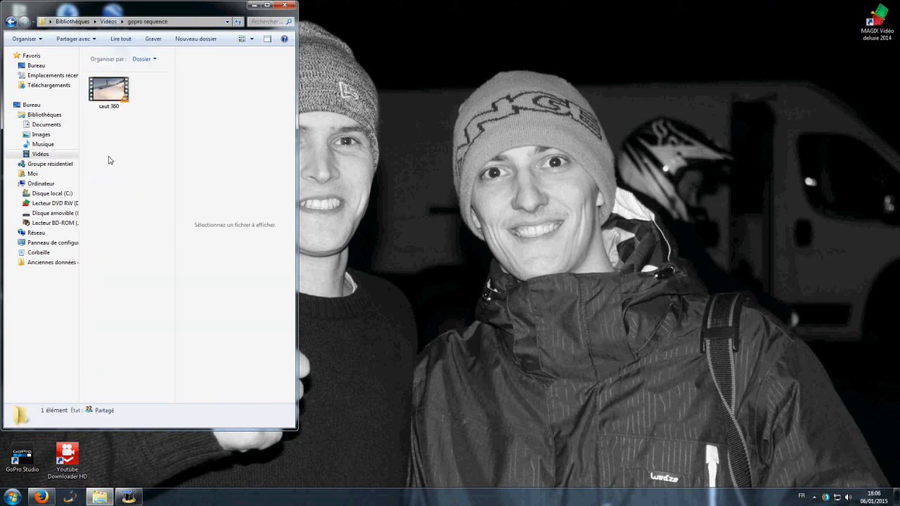
{"action": "double_click", "coordinate": [121, 103]}
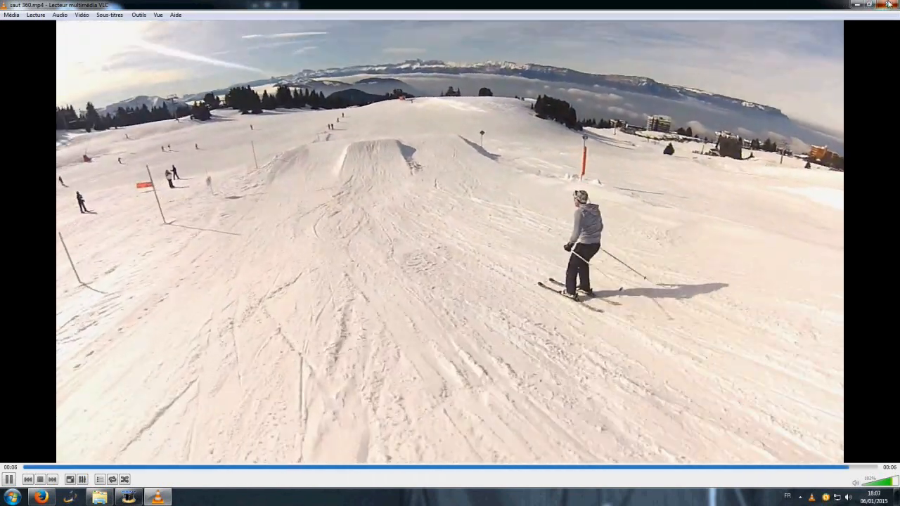
{"action": "left_click", "coordinate": [889, 4]}
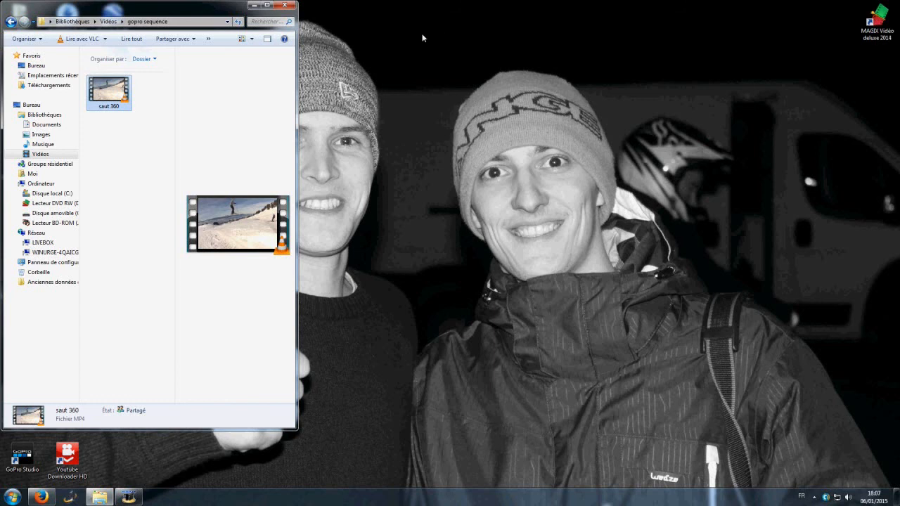
{"action": "left_click", "coordinate": [285, 5]}
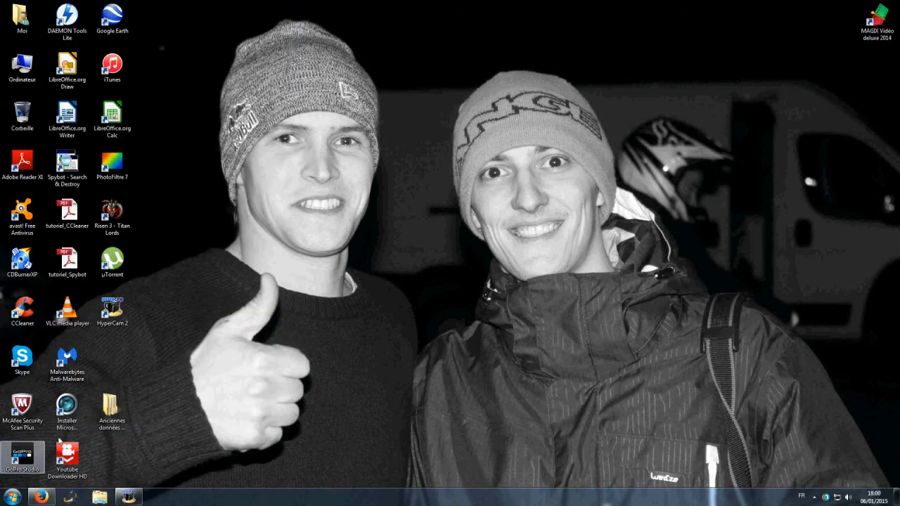